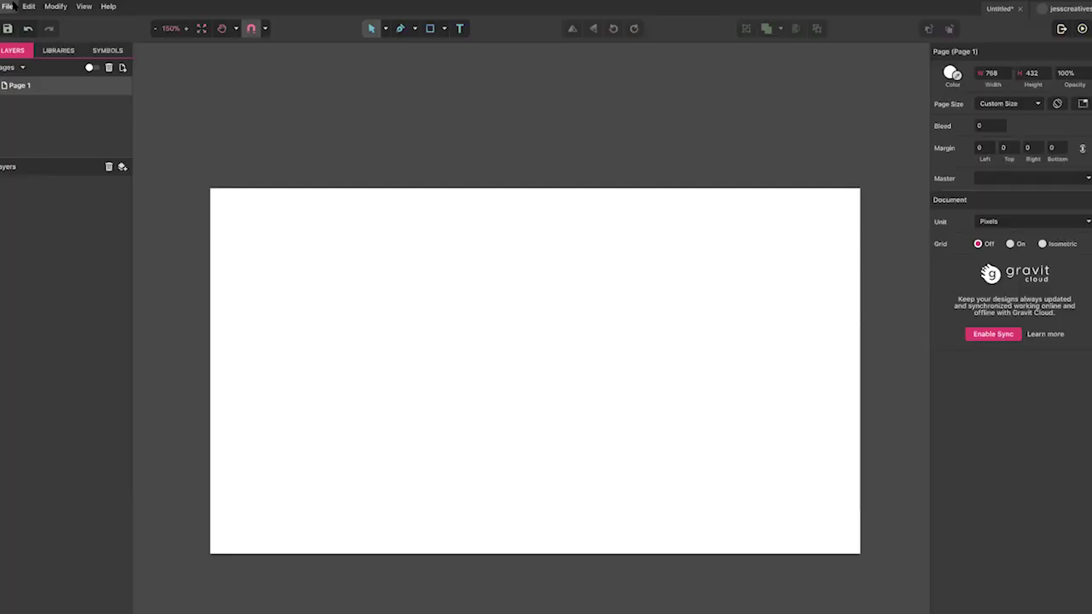
- Place the desk photo screenshot from the Downloads folder onto the page with Place Image
{"action": "left_click", "coordinate": [7, 6]}
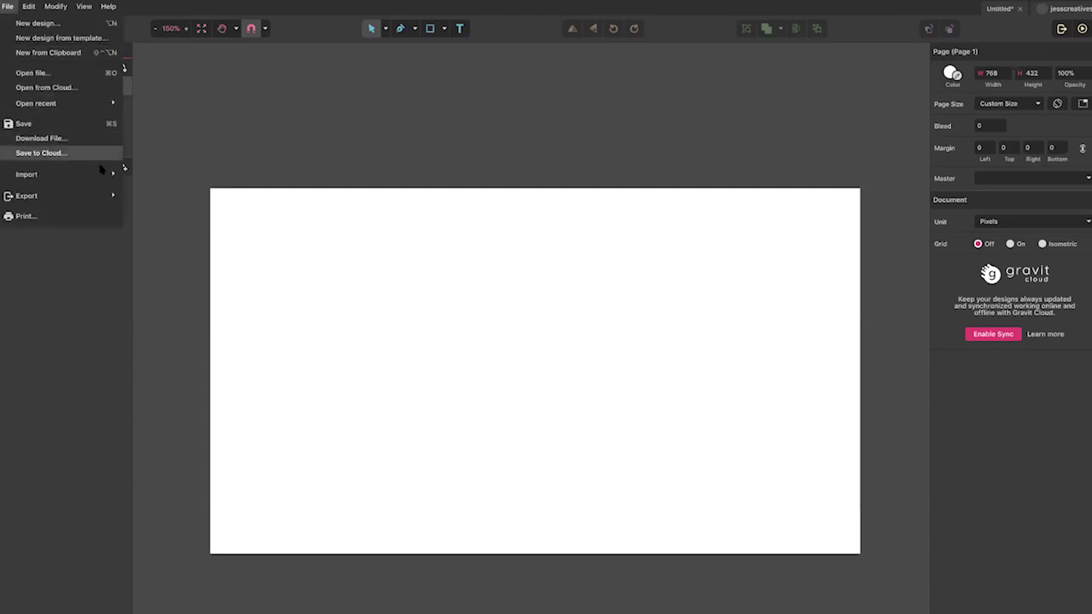
{"action": "mouse_move", "coordinate": [106, 174]}
{"action": "left_click", "coordinate": [147, 177]}
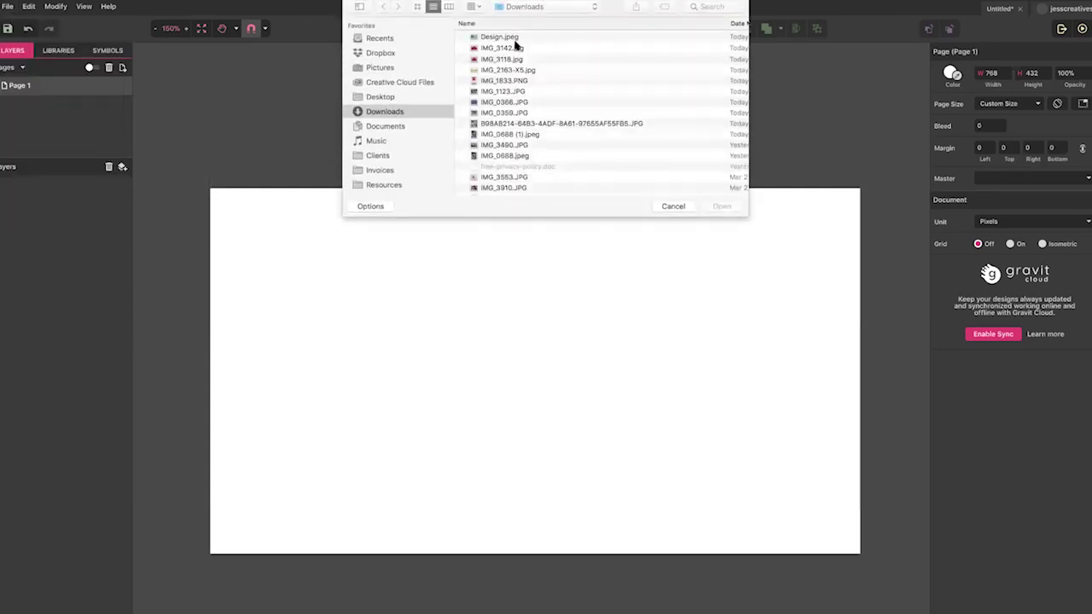
{"action": "double_click", "coordinate": [514, 42]}
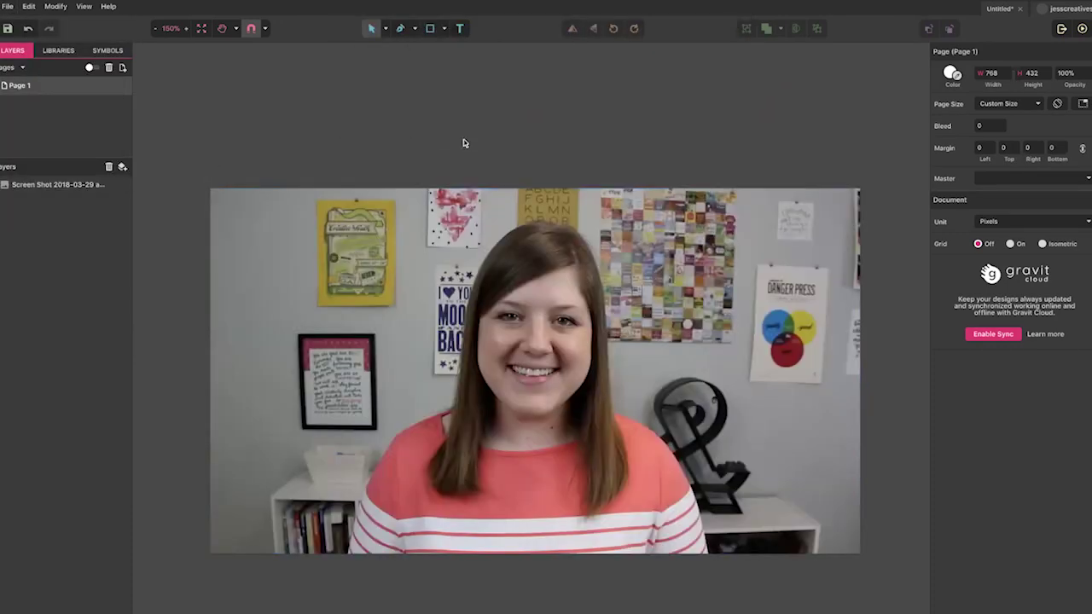
- With the Pen tool, trace anchors from the photo's bottom edge up her left shoulder to the hair
{"action": "left_click", "coordinate": [401, 29]}
{"action": "scroll", "coordinate": [377, 463], "scroll_direction": "up", "scroll_amount": 5}
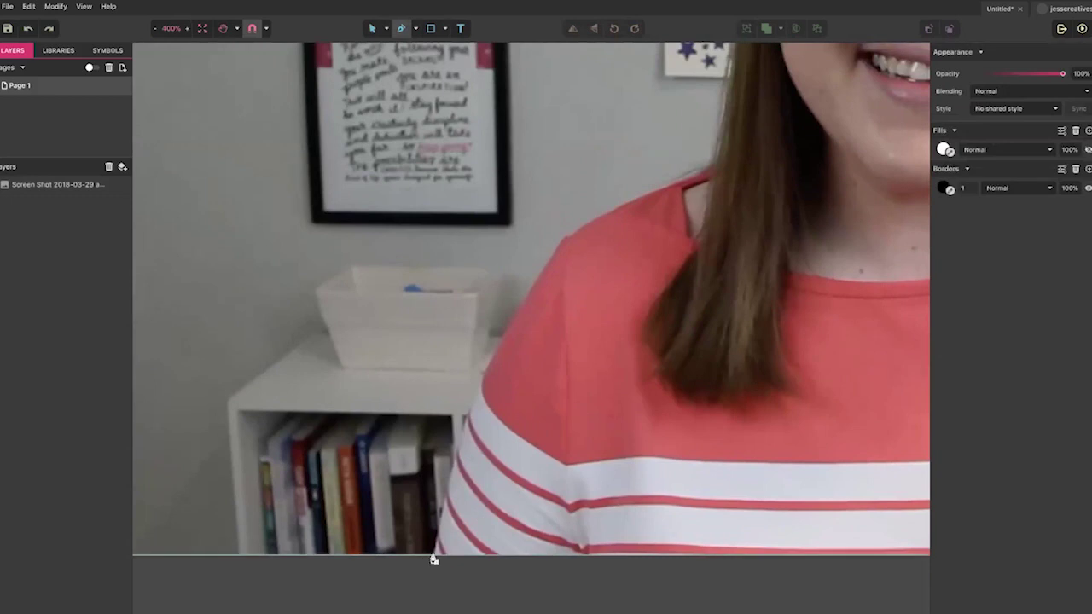
{"action": "left_click", "coordinate": [434, 556]}
{"action": "left_click", "coordinate": [452, 469]}
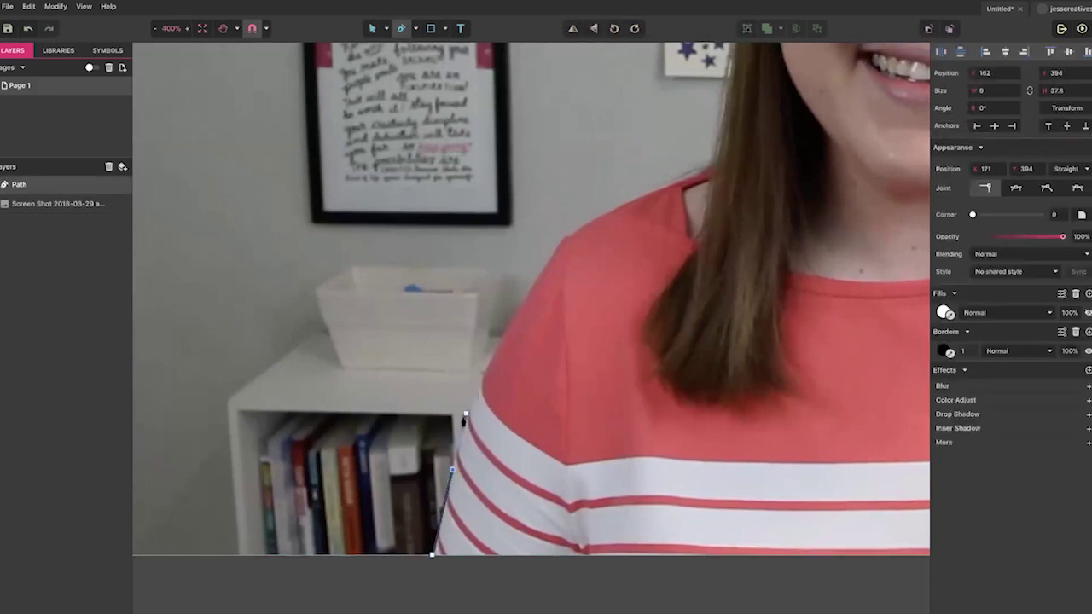
{"action": "left_click", "coordinate": [466, 424]}
{"action": "left_click", "coordinate": [482, 380]}
{"action": "left_click", "coordinate": [502, 337]}
{"action": "left_click", "coordinate": [524, 297]}
{"action": "left_click", "coordinate": [542, 269]}
{"action": "left_click", "coordinate": [559, 245]}
{"action": "left_click", "coordinate": [569, 235]}
{"action": "left_click", "coordinate": [603, 213]}
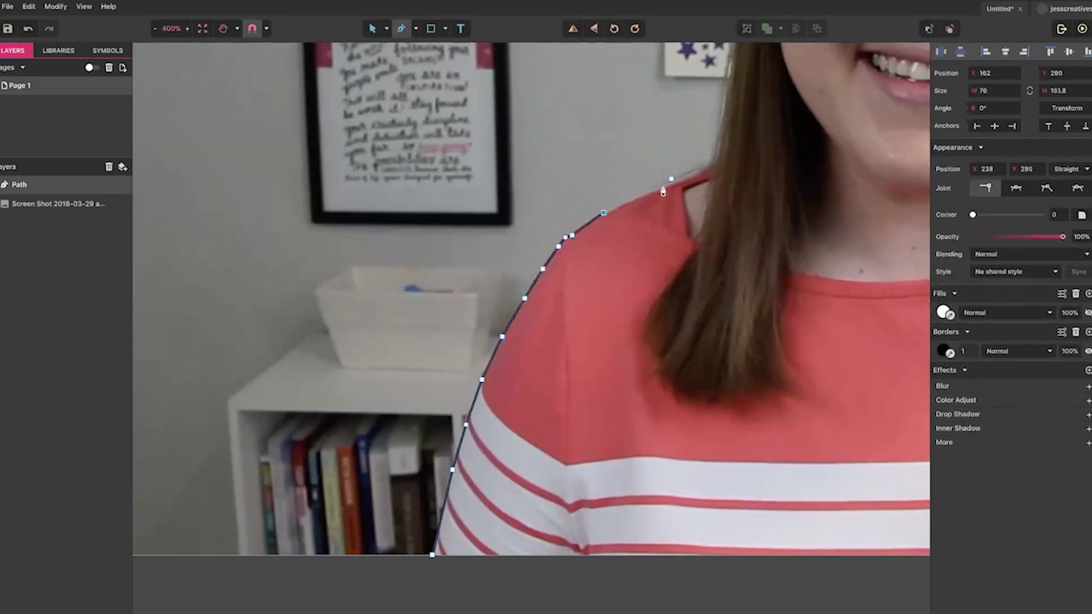
{"action": "left_click", "coordinate": [651, 189]}
{"action": "left_click", "coordinate": [692, 177]}
{"action": "left_click", "coordinate": [708, 170]}
- Continue the outline up the edge of her hair and across the crown of her head
{"action": "key", "text": "space"}
{"action": "left_click_drag", "start_coordinate": [721, 132], "coordinate": [635, 412]}
{"action": "left_click", "coordinate": [642, 362]}
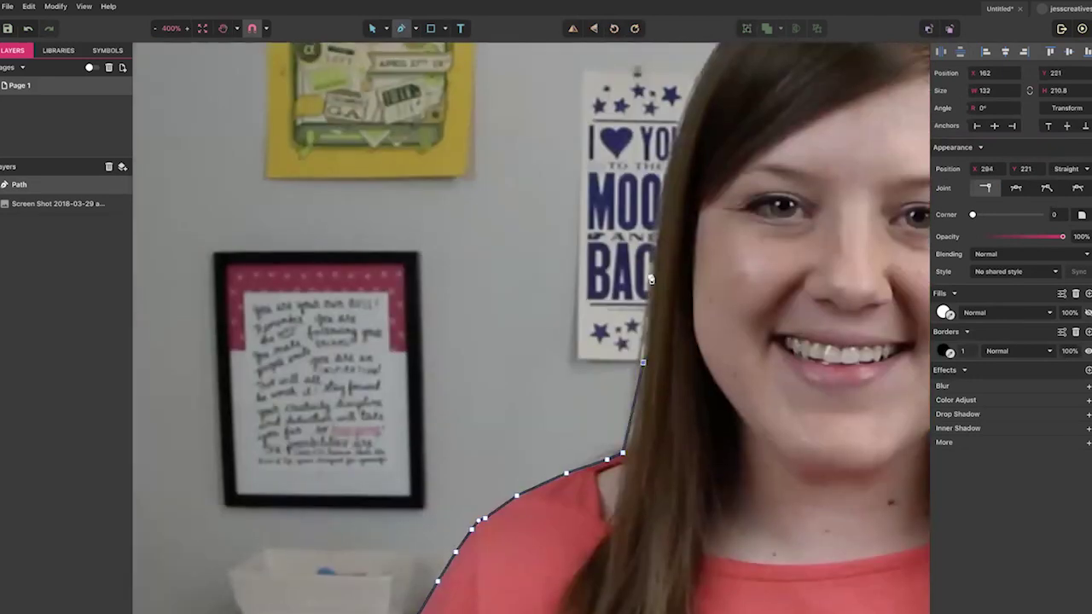
{"action": "key", "text": "space"}
{"action": "left_click_drag", "start_coordinate": [651, 277], "coordinate": [616, 433]}
{"action": "left_click", "coordinate": [616, 429]}
{"action": "left_click", "coordinate": [625, 354]}
{"action": "left_click", "coordinate": [634, 317]}
{"action": "left_click", "coordinate": [643, 287]}
{"action": "left_click", "coordinate": [653, 261]}
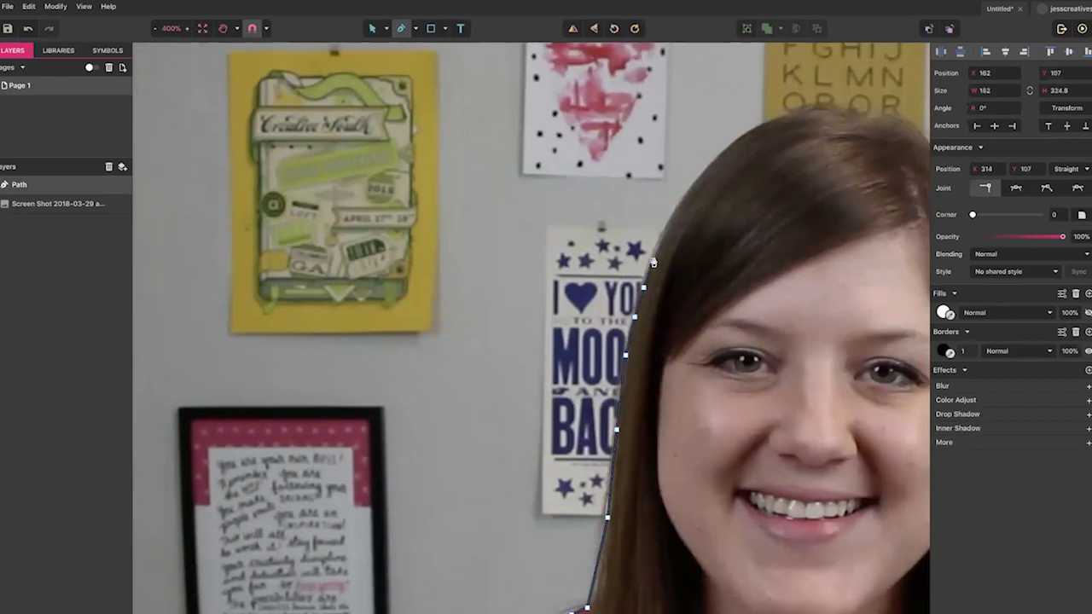
{"action": "left_click", "coordinate": [664, 233]}
{"action": "left_click", "coordinate": [680, 204]}
{"action": "left_click", "coordinate": [693, 184]}
{"action": "left_click", "coordinate": [710, 162]}
{"action": "left_click", "coordinate": [730, 145]}
{"action": "left_click", "coordinate": [747, 131]}
{"action": "left_click", "coordinate": [767, 125]}
{"action": "left_click", "coordinate": [788, 114]}
{"action": "left_click", "coordinate": [808, 109]}
{"action": "left_click", "coordinate": [830, 109]}
{"action": "left_click", "coordinate": [850, 111]}
{"action": "left_click", "coordinate": [870, 118]}
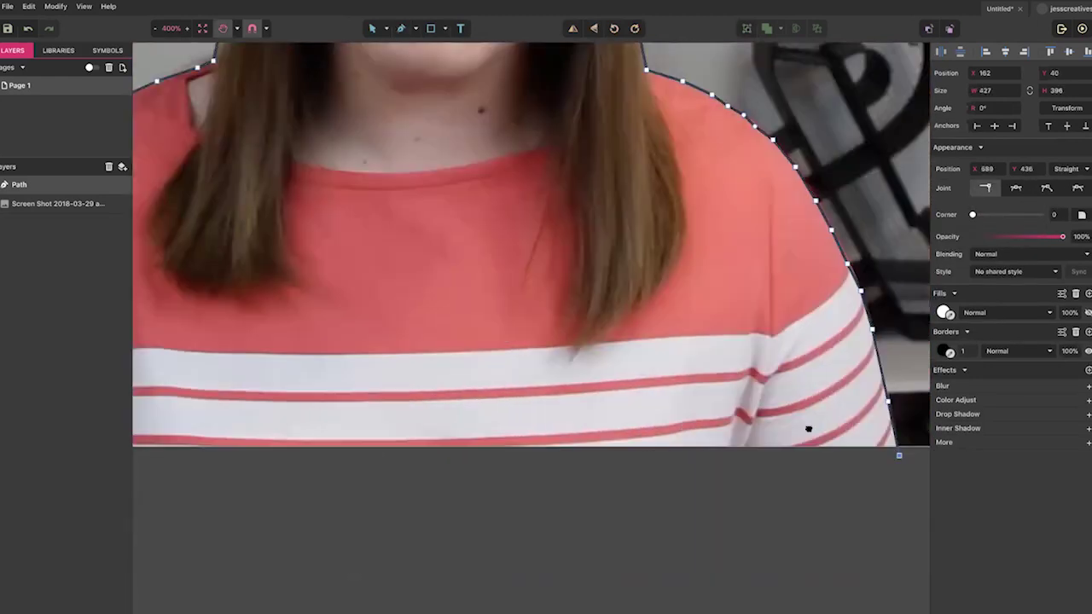
- Run the path down her right side and close it at the starting anchor into a filled shape
{"action": "left_click", "coordinate": [921, 455]}
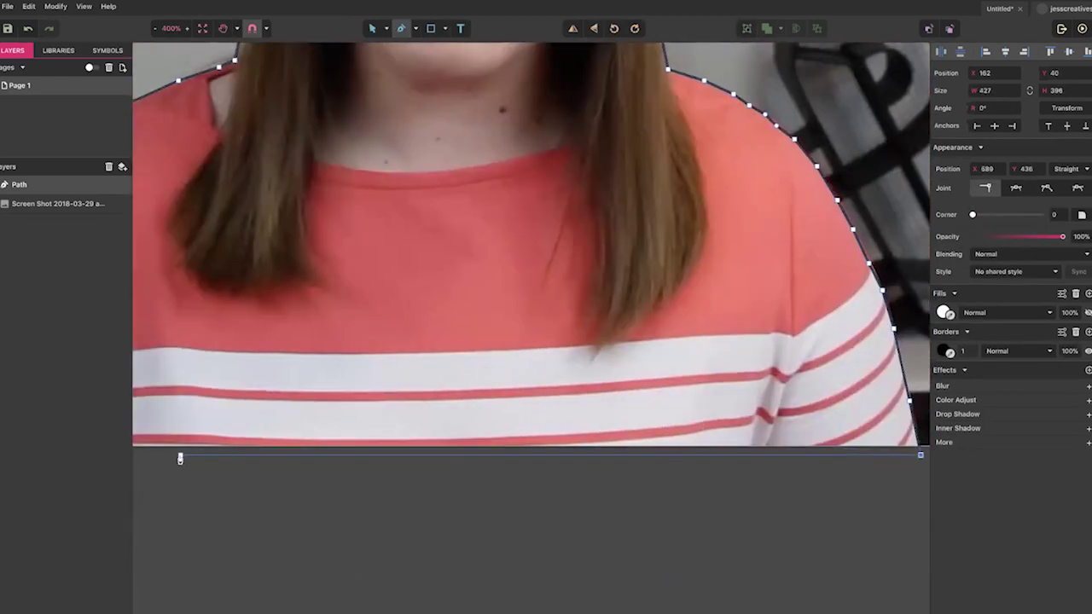
{"action": "scroll", "coordinate": [210, 453], "scroll_direction": "left", "scroll_amount": 10}
{"action": "left_click", "coordinate": [456, 442]}
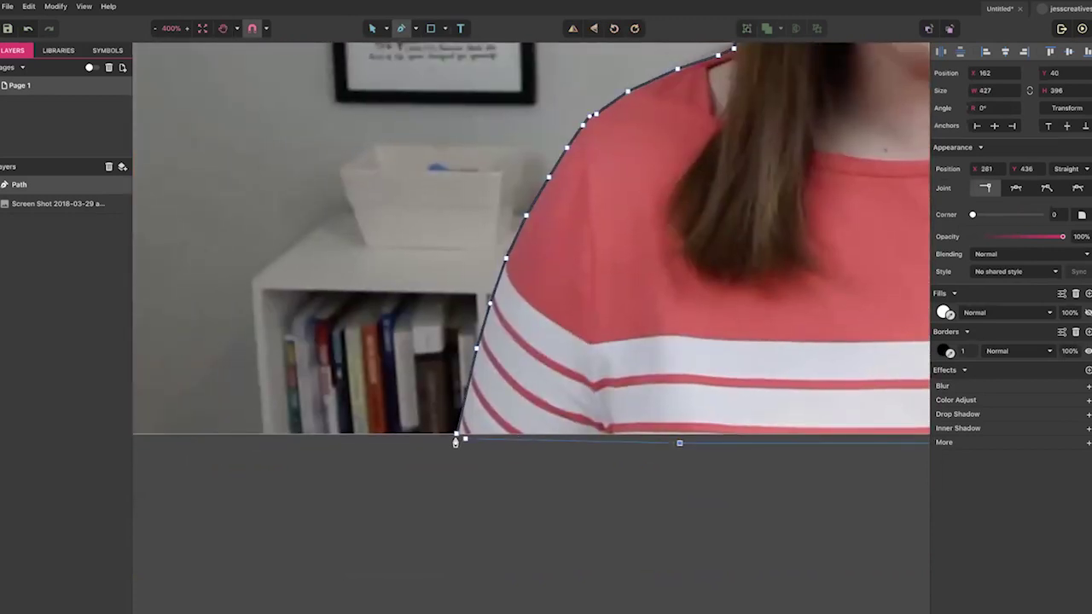
{"action": "left_click", "coordinate": [457, 440]}
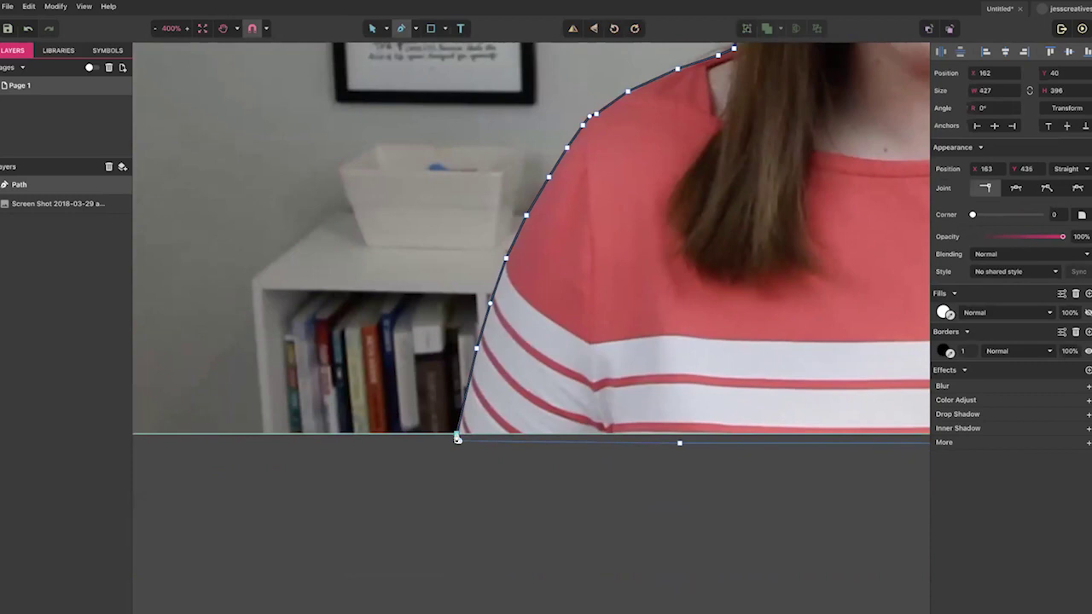
{"action": "left_click", "coordinate": [457, 439]}
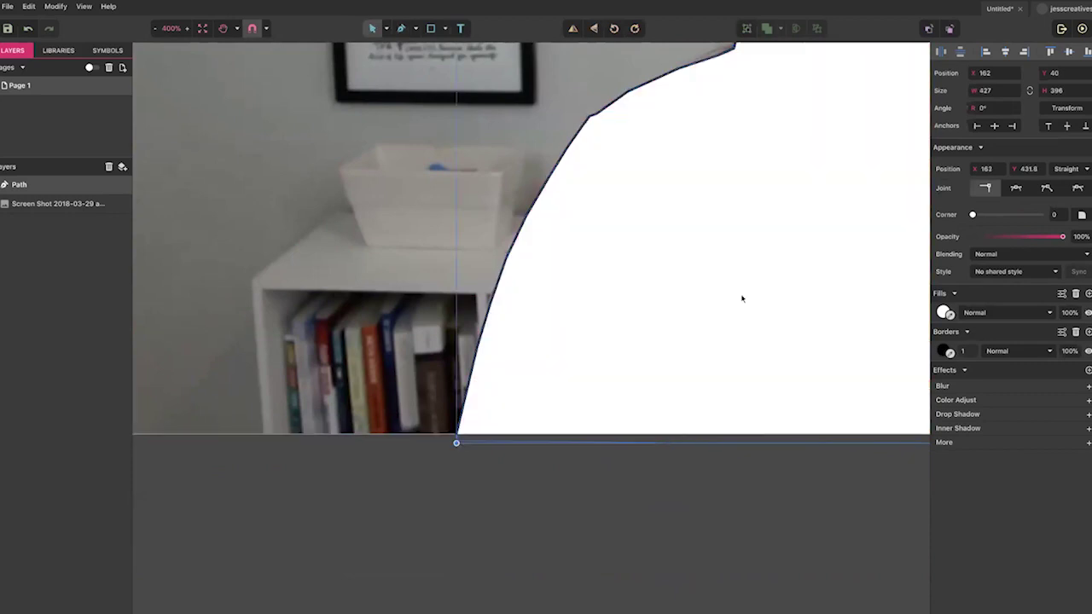
{"action": "key", "text": "Escape"}
{"action": "key", "text": "super+0"}
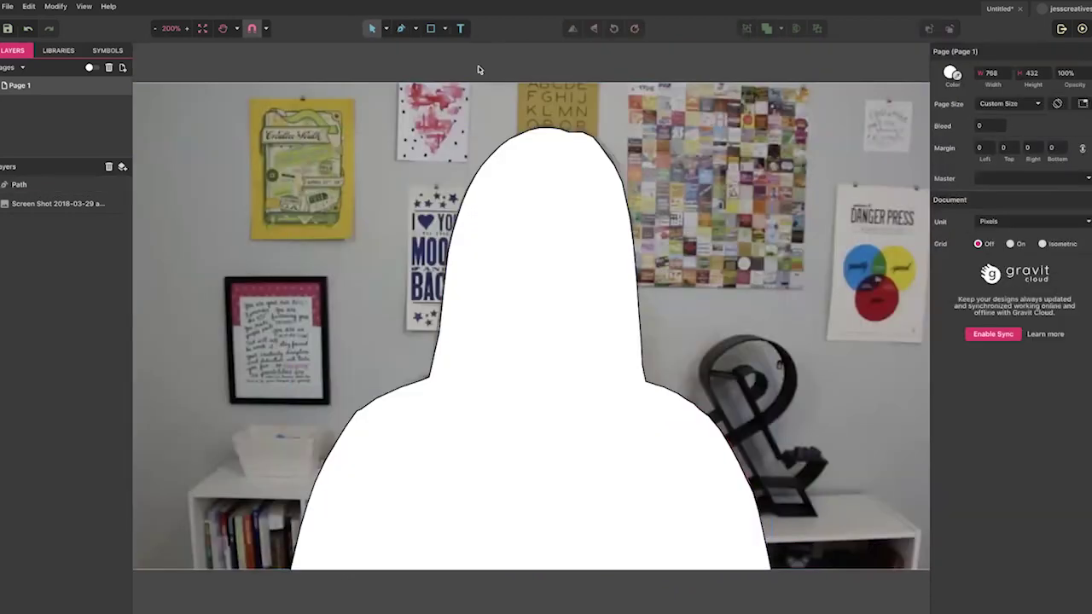
- Mask the desk photo with the silhouette shape to cut out the woman
{"action": "left_click", "coordinate": [474, 90]}
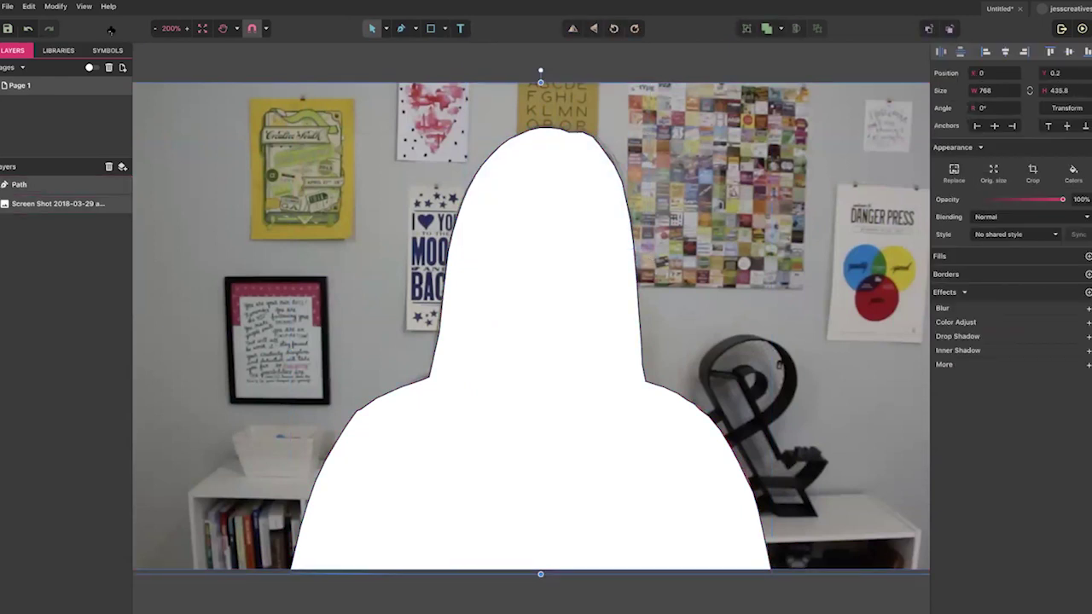
{"action": "left_click", "coordinate": [56, 6]}
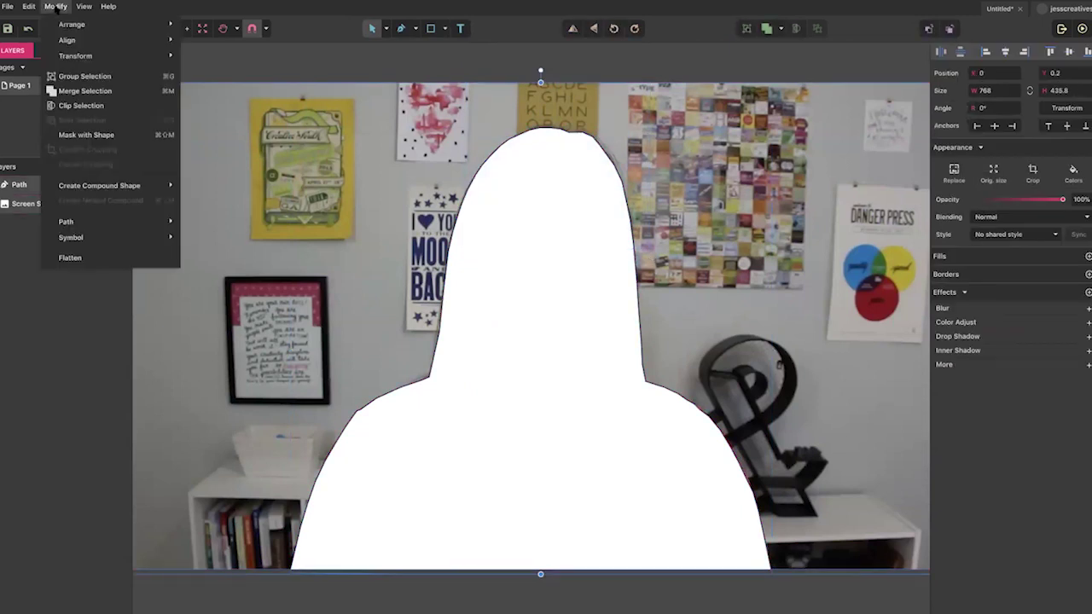
{"action": "left_click", "coordinate": [85, 135]}
{"action": "left_click", "coordinate": [302, 110]}
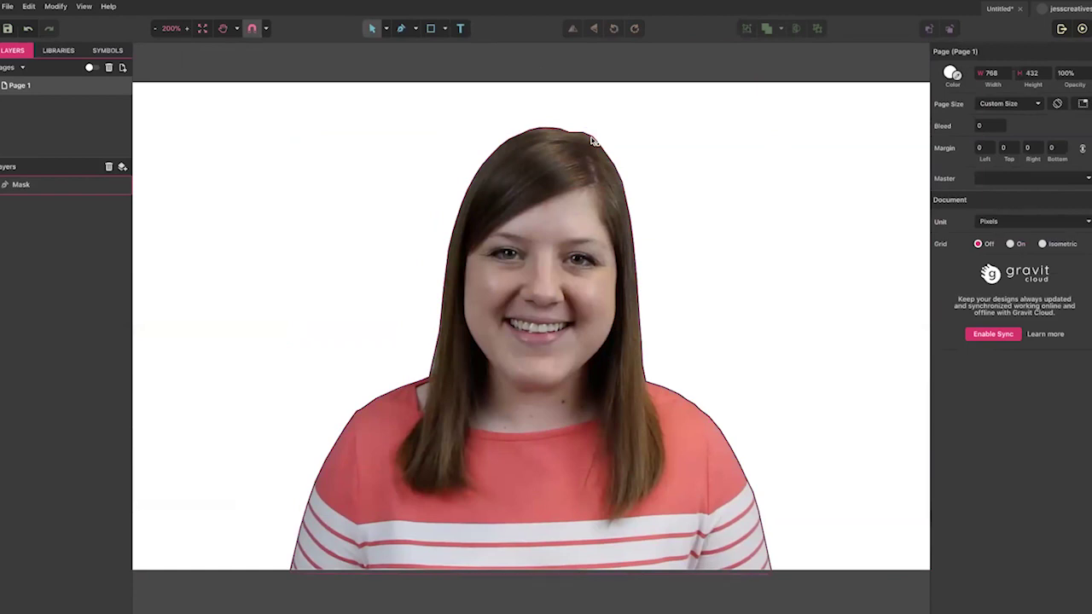
- Move the cut-out woman toward the left side of the page
{"action": "left_click", "coordinate": [609, 226]}
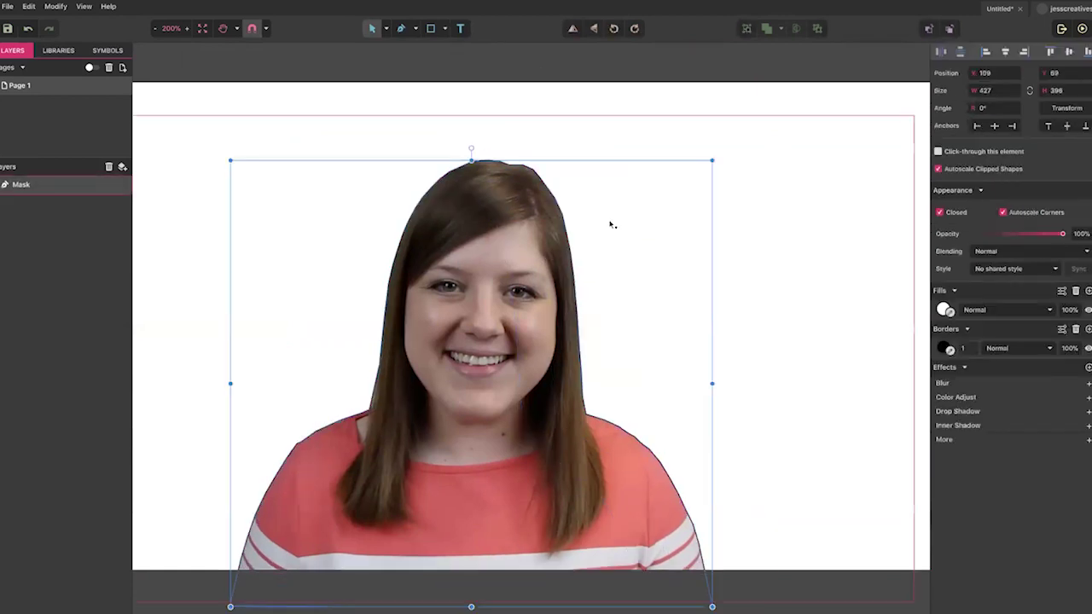
{"action": "left_click_drag", "start_coordinate": [524, 230], "coordinate": [415, 190]}
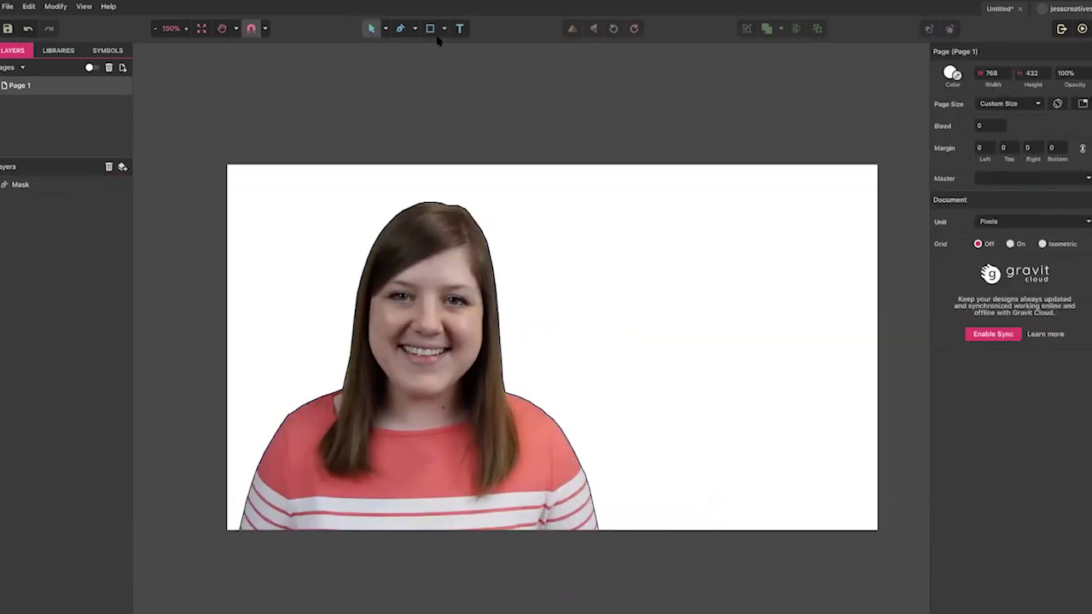
{"action": "left_click", "coordinate": [430, 29]}
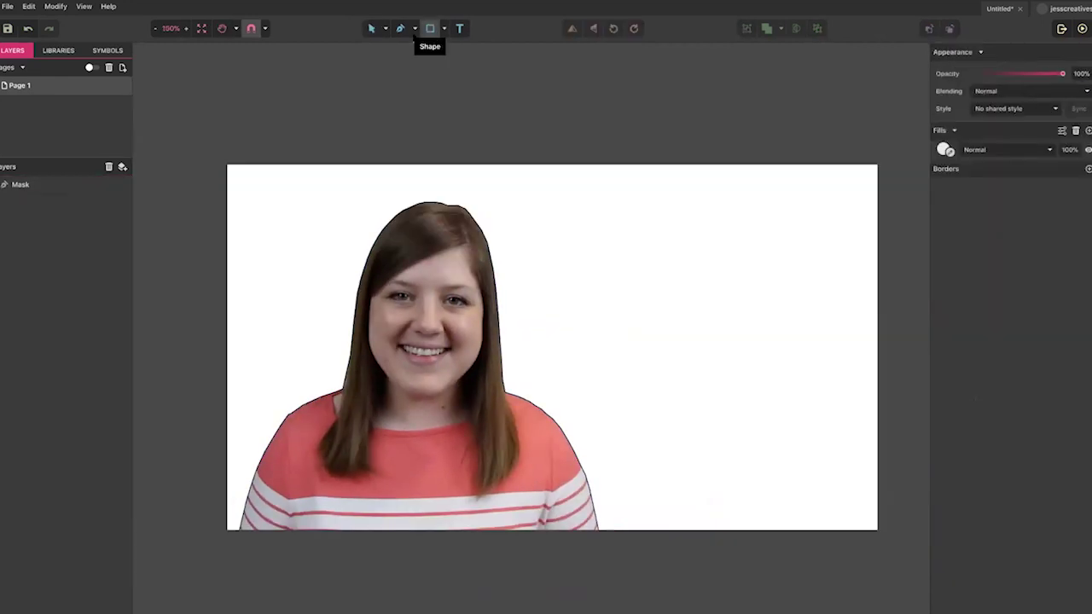
- Draw a page-sized rectangle and fill it with teal #389391
{"action": "mouse_move", "coordinate": [222, 156]}
{"action": "left_mouse_down"}
{"action": "mouse_move", "coordinate": [654, 480]}
{"action": "mouse_move", "coordinate": [885, 541]}
{"action": "left_mouse_up"}
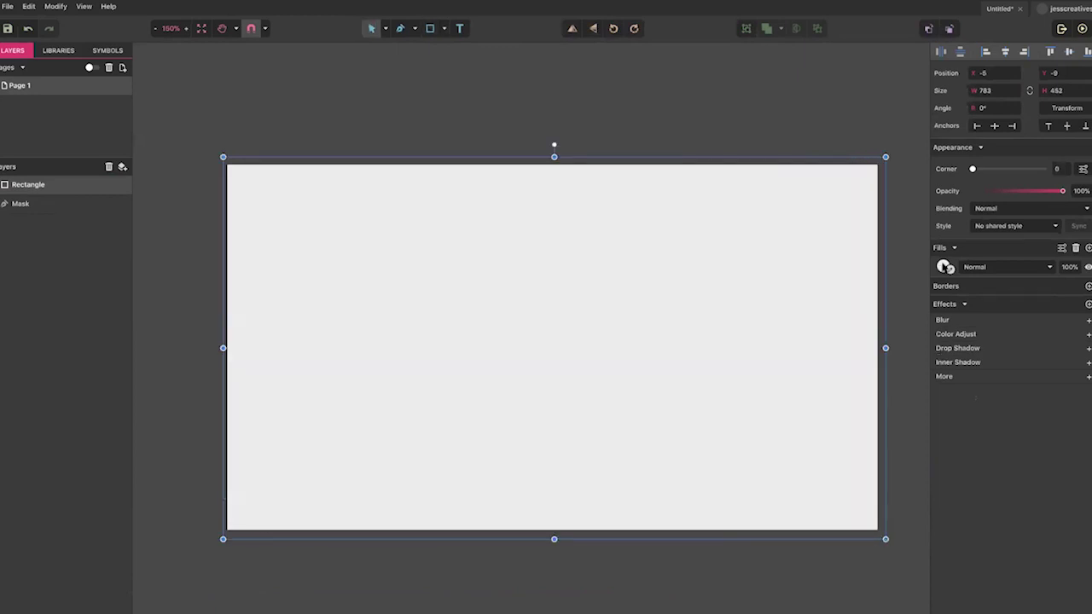
{"action": "left_click", "coordinate": [944, 266]}
{"action": "left_click", "coordinate": [945, 266]}
{"action": "left_click", "coordinate": [945, 266]}
{"action": "left_click", "coordinate": [959, 391]}
{"action": "type", "text": "389391"}
{"action": "key", "text": "Tab"}
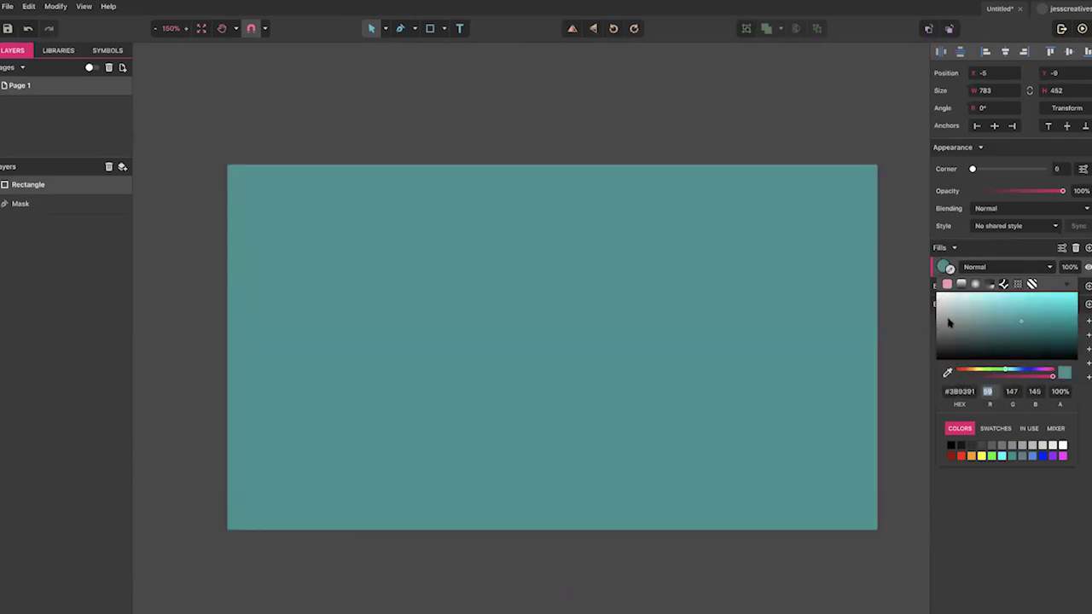
- Turn the fill into a teal-to-light-teal linear gradient and send the rectangle behind the woman
{"action": "left_click", "coordinate": [961, 283]}
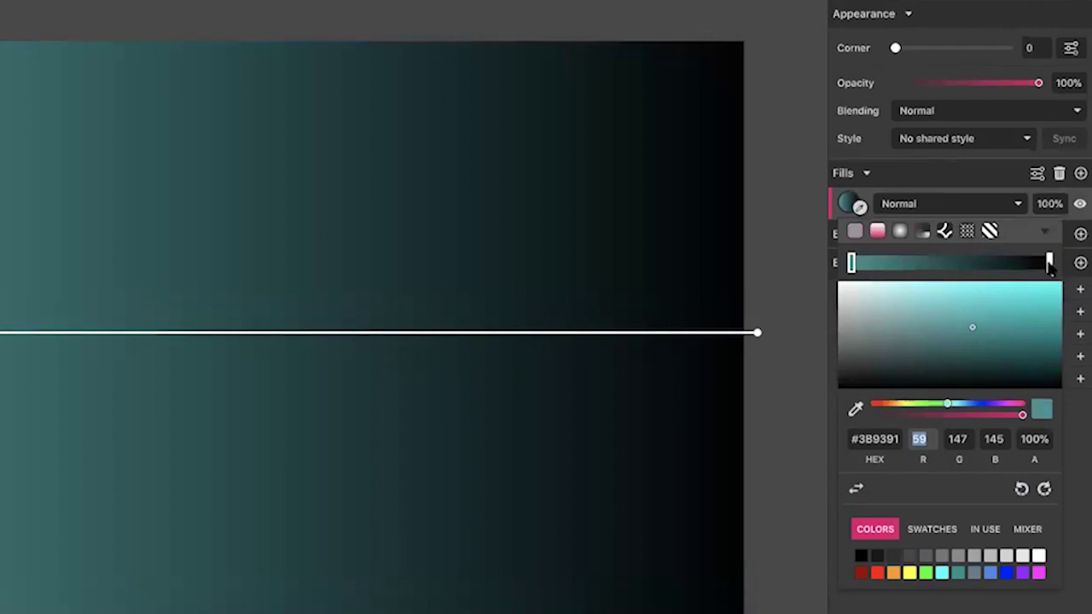
{"action": "left_click", "coordinate": [1049, 265]}
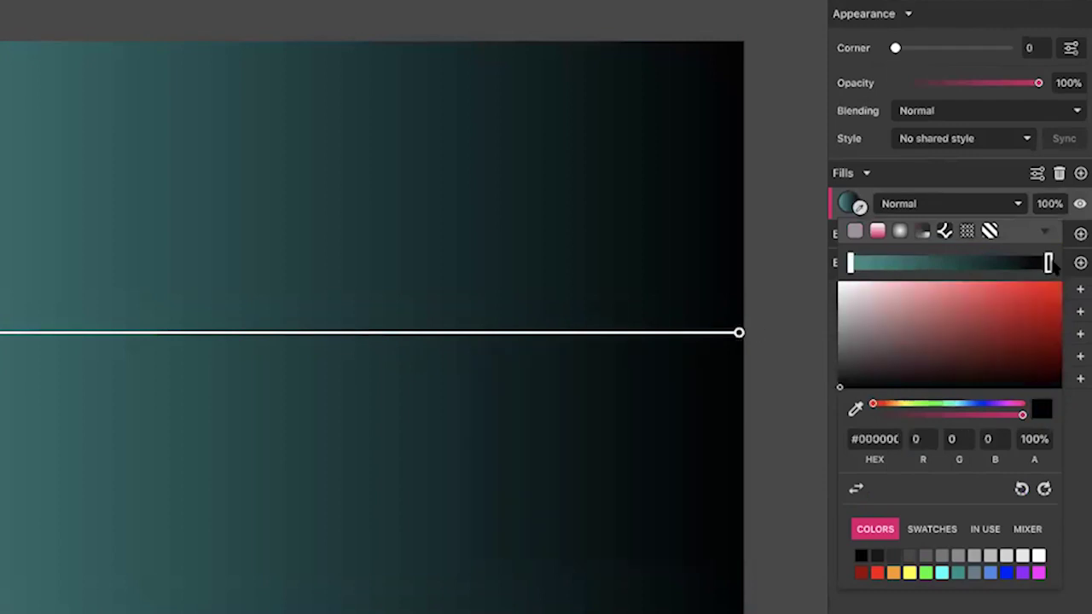
{"action": "left_click", "coordinate": [883, 437]}
{"action": "type", "text": "#3B9391"}
{"action": "key", "text": "Tab"}
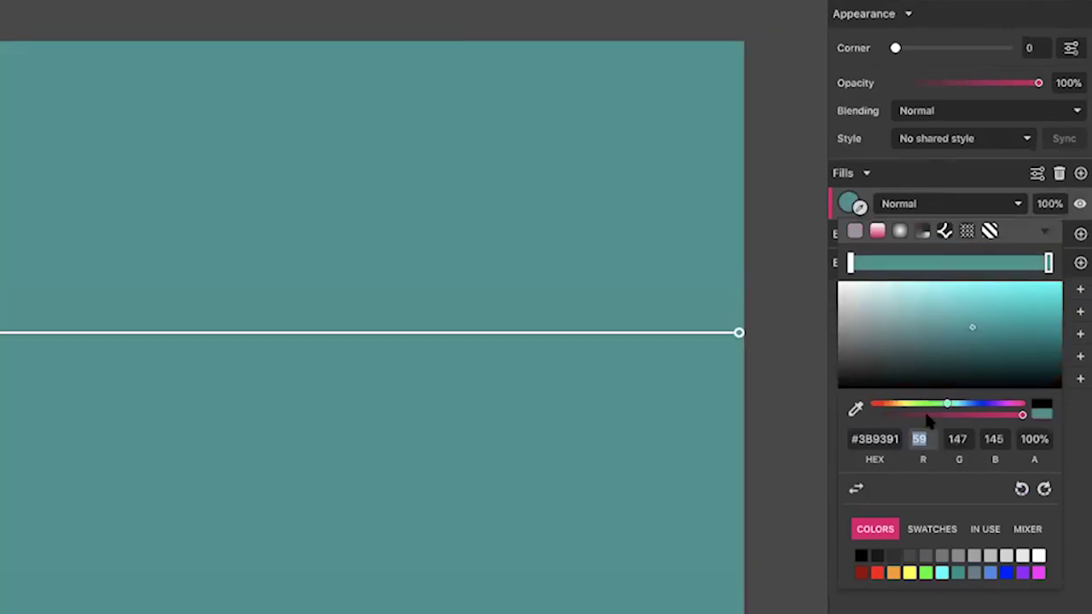
{"action": "left_click_drag", "start_coordinate": [975, 331], "coordinate": [1058, 327]}
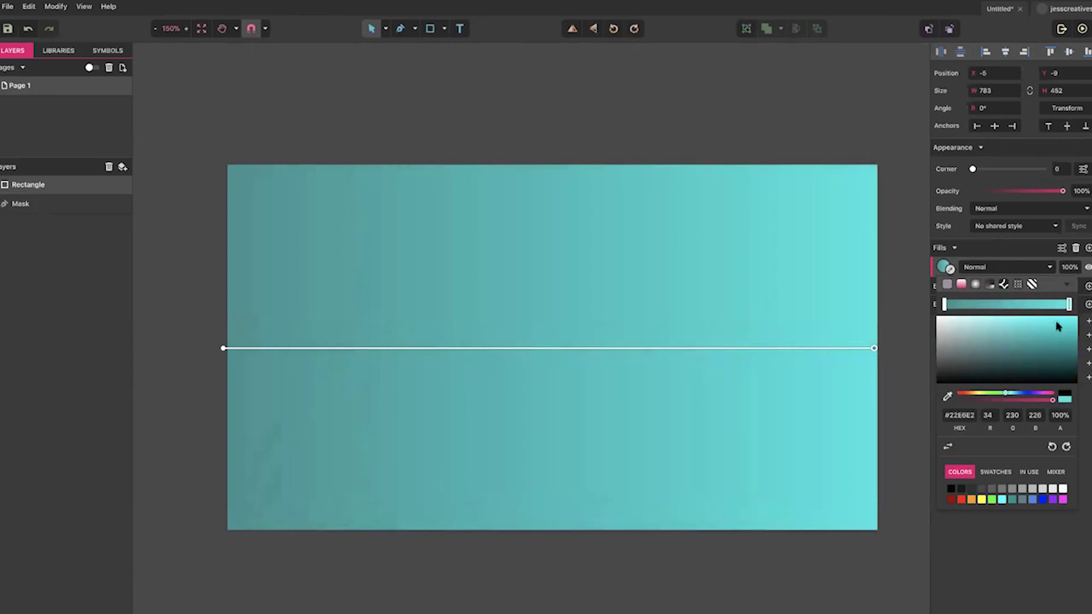
{"action": "left_click", "coordinate": [701, 325]}
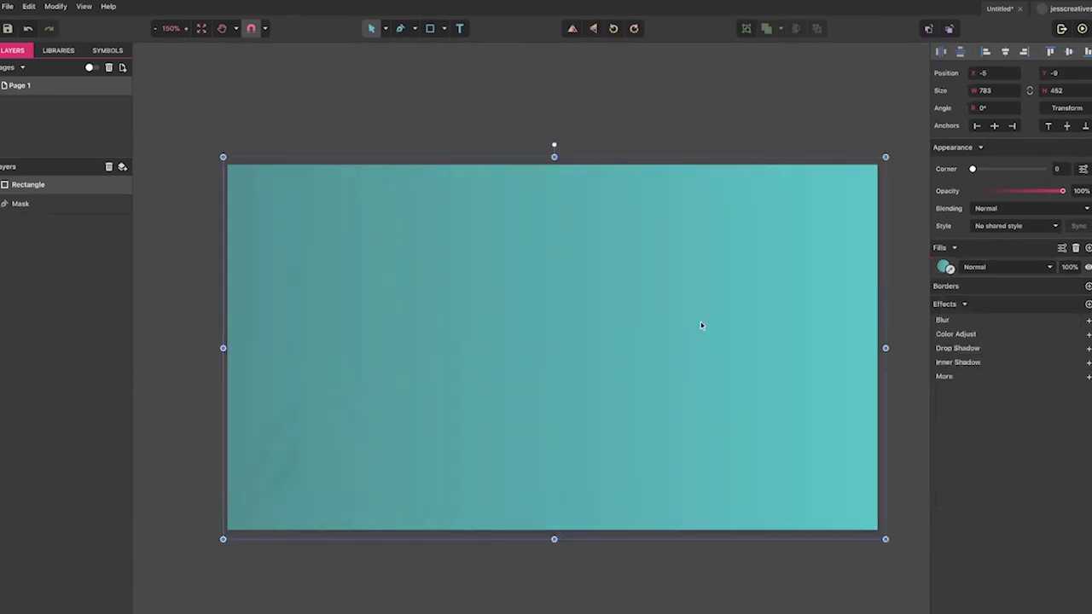
{"action": "left_click", "coordinate": [949, 30]}
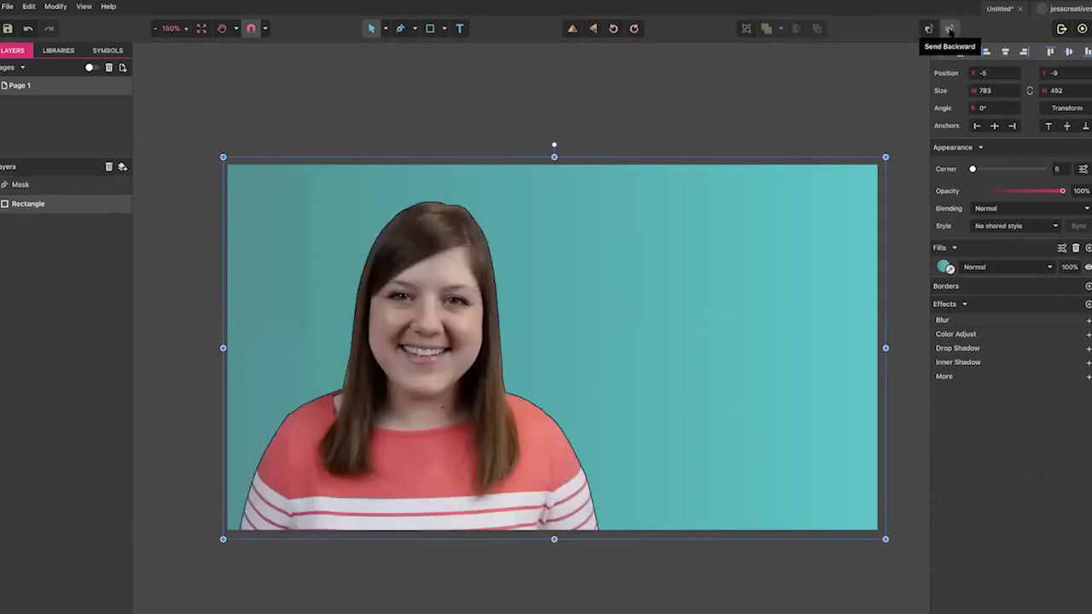
{"action": "left_click", "coordinate": [710, 109]}
- Paste the desk photo, enlarge it to cover the canvas, and send it behind the teal rectangle
{"action": "key", "text": "ctrl+v"}
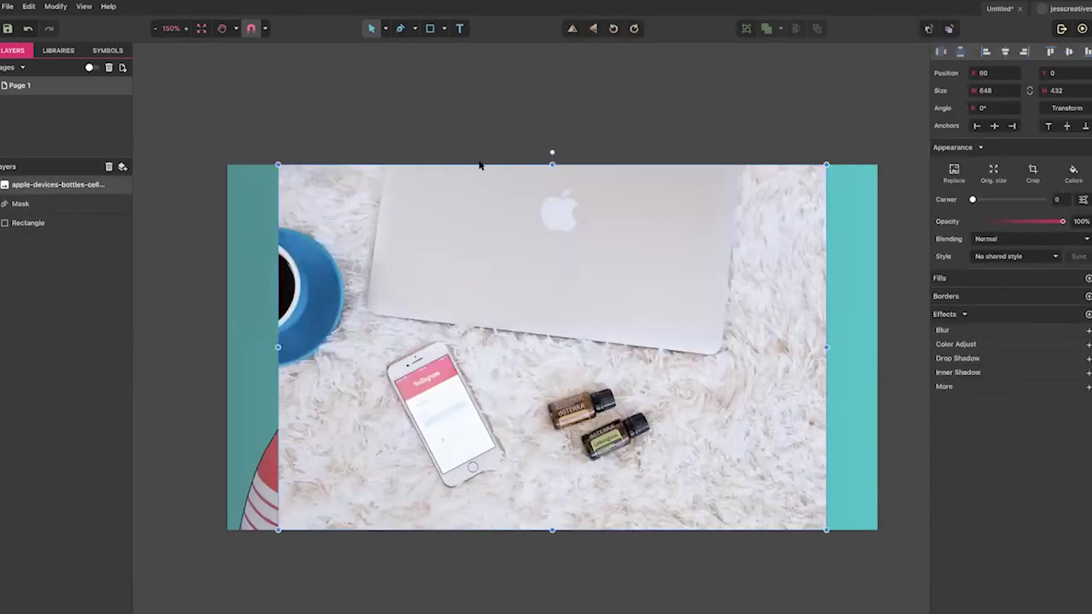
{"action": "left_click_drag", "start_coordinate": [277, 164], "coordinate": [205, 115]}
{"action": "left_click_drag", "start_coordinate": [834, 116], "coordinate": [903, 75]}
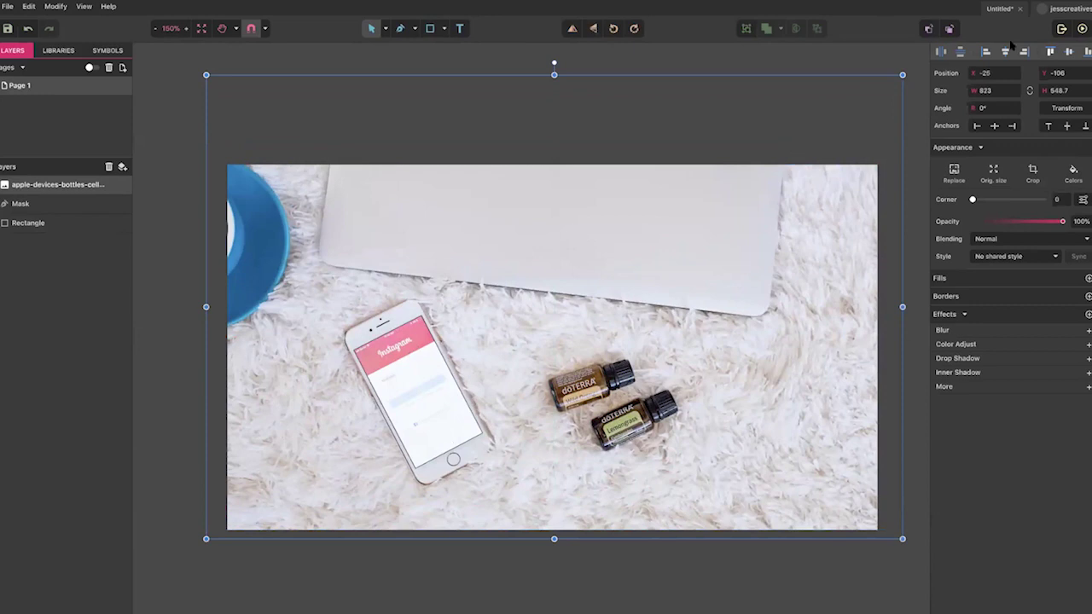
{"action": "left_click", "coordinate": [949, 29]}
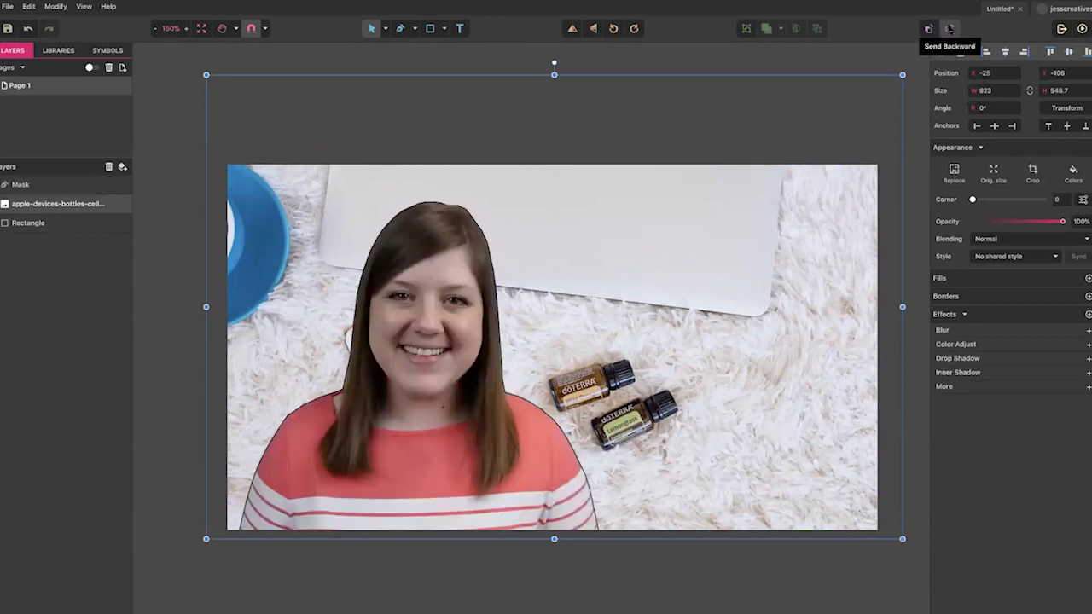
{"action": "left_click", "coordinate": [949, 29]}
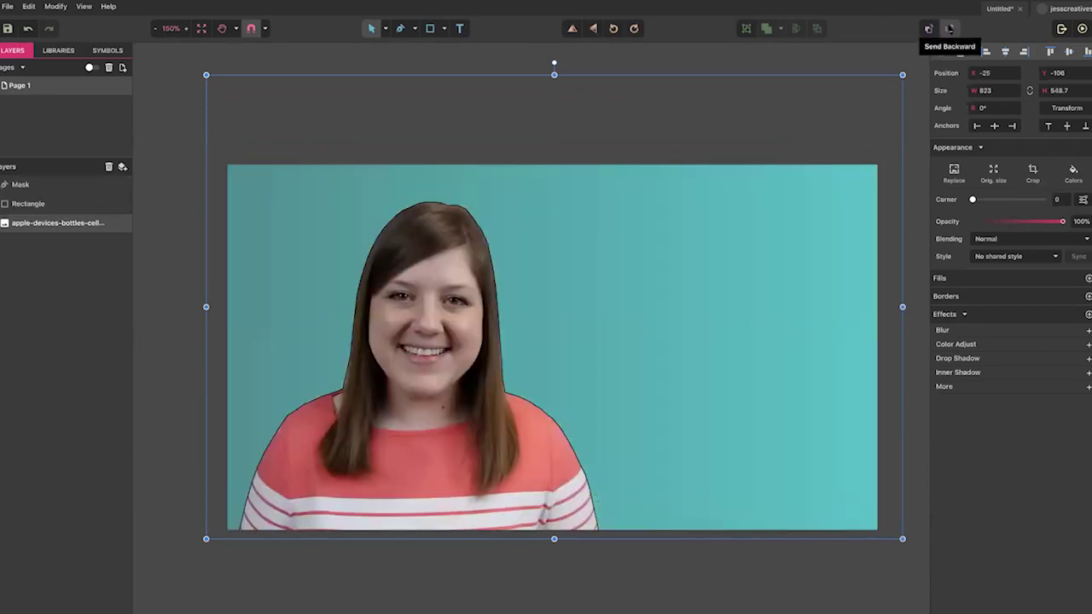
- Try several blend modes on the teal rectangle, keep Normal, and set its opacity to 83%
{"action": "left_click", "coordinate": [729, 205]}
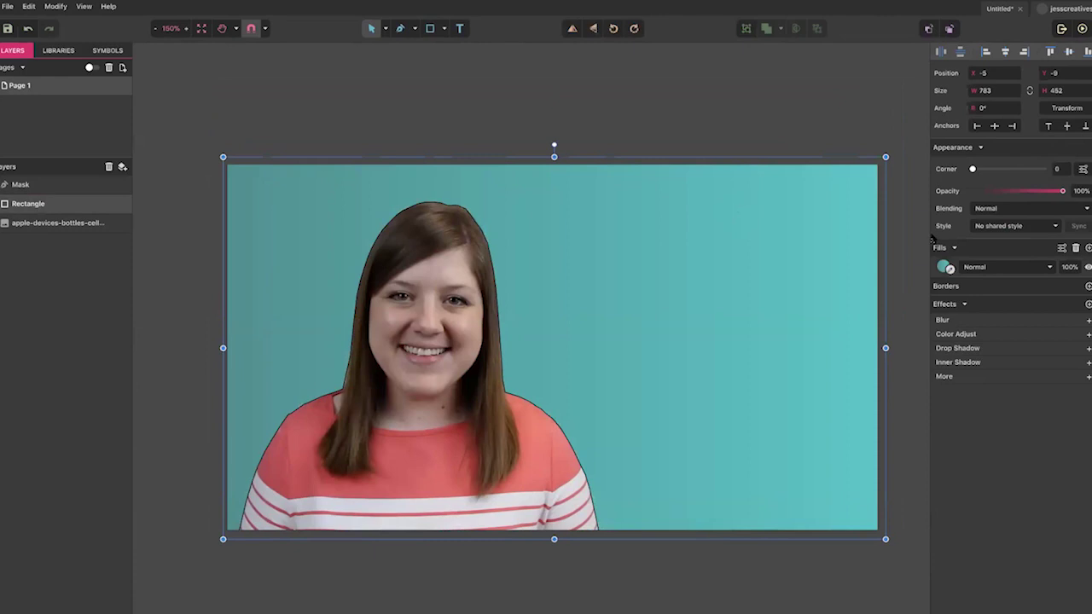
{"action": "left_click", "coordinate": [1003, 210]}
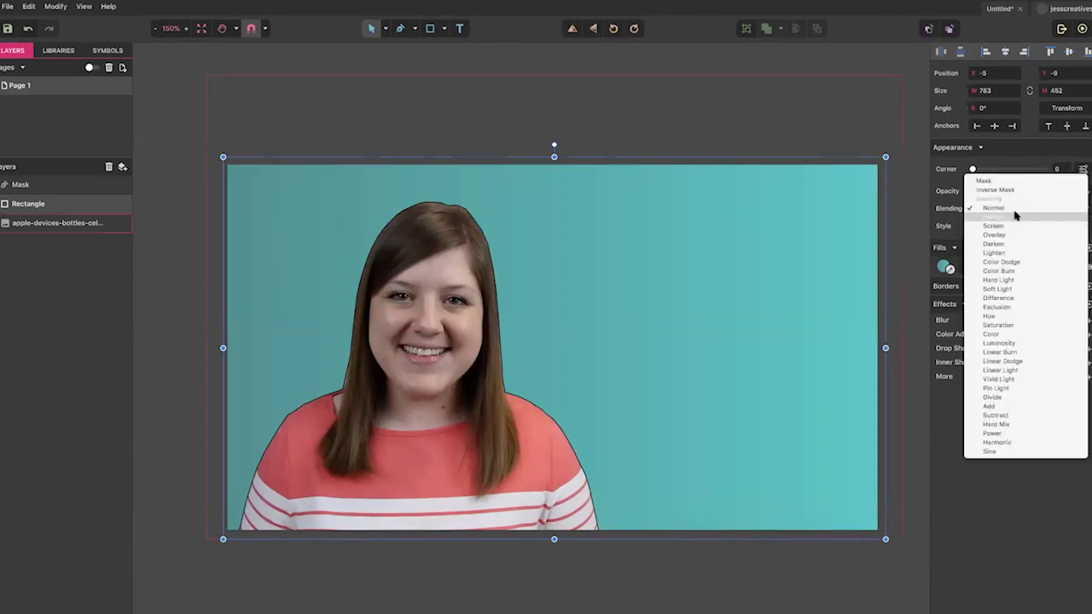
{"action": "left_click", "coordinate": [1016, 217]}
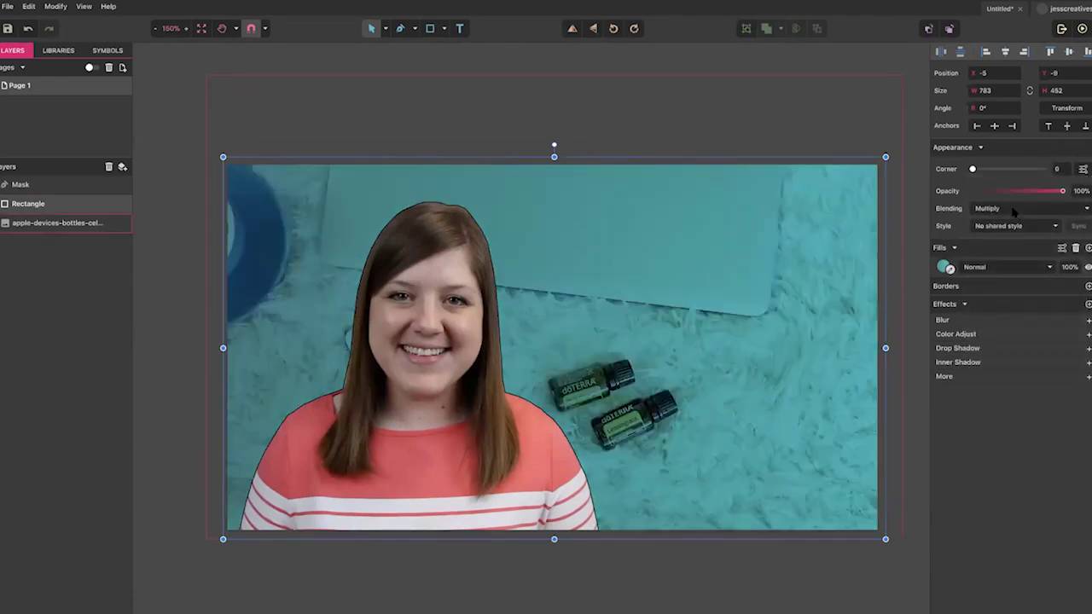
{"action": "left_click", "coordinate": [1013, 211]}
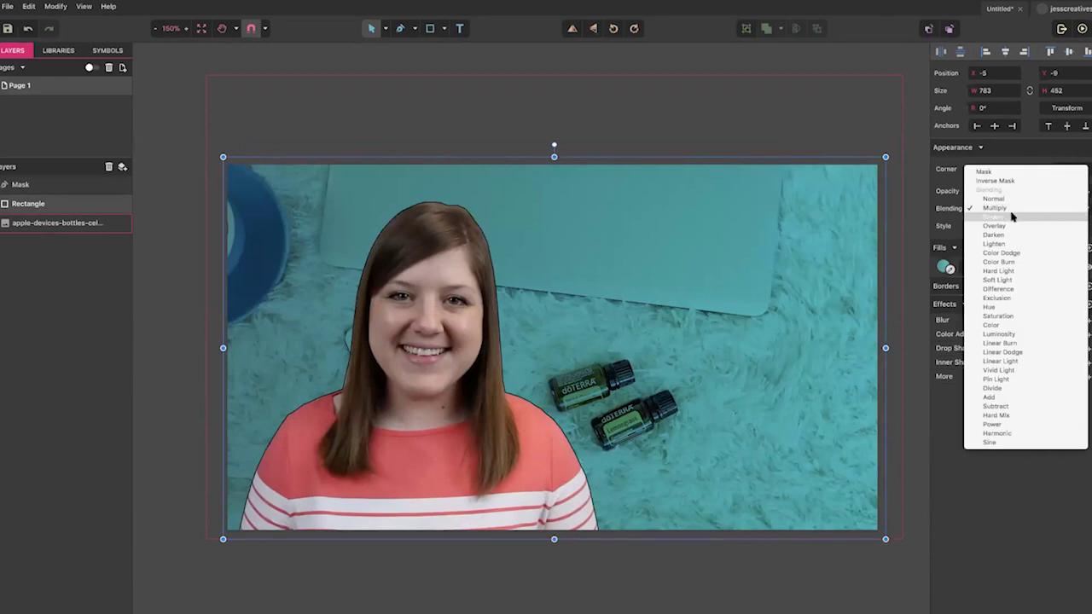
{"action": "left_click", "coordinate": [1011, 216]}
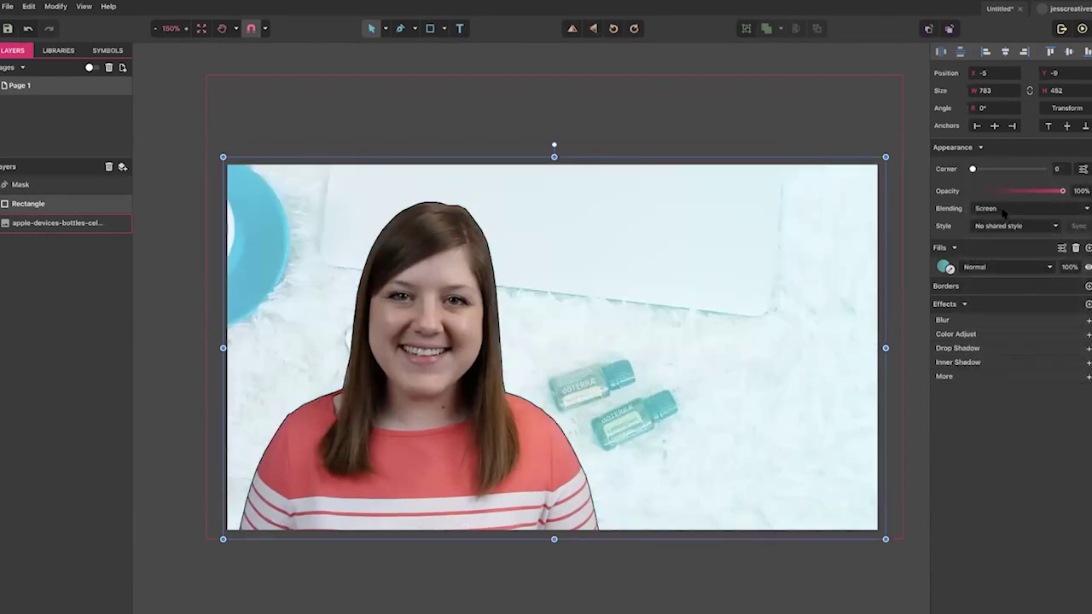
{"action": "left_click", "coordinate": [1003, 211]}
{"action": "left_click", "coordinate": [1004, 217]}
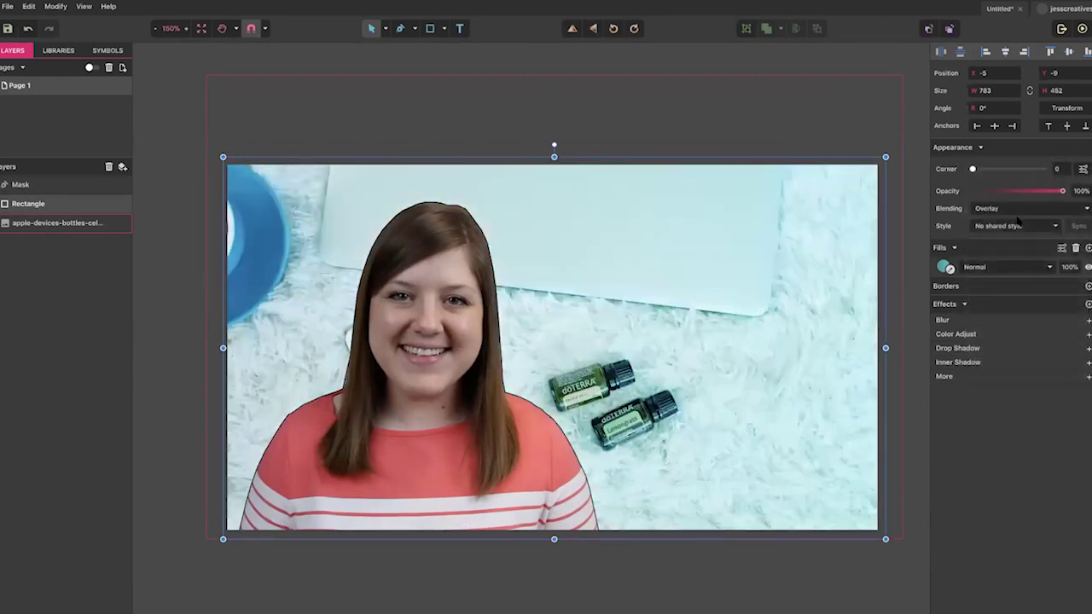
{"action": "left_click", "coordinate": [1003, 211]}
{"action": "left_click", "coordinate": [1003, 217]}
{"action": "left_click", "coordinate": [1003, 210]}
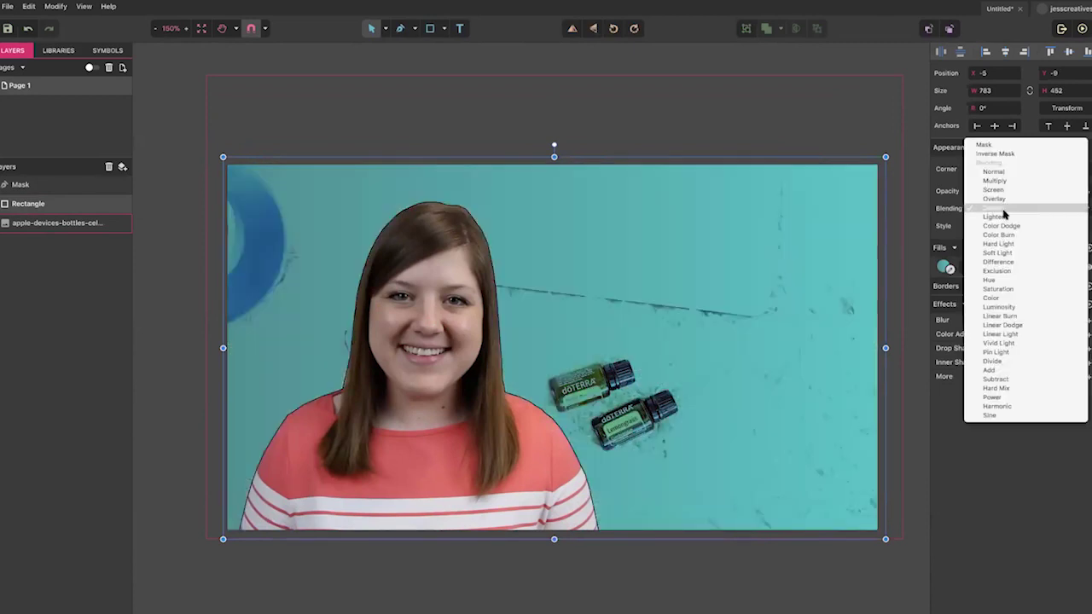
{"action": "left_click", "coordinate": [1003, 217]}
{"action": "left_click", "coordinate": [1003, 211]}
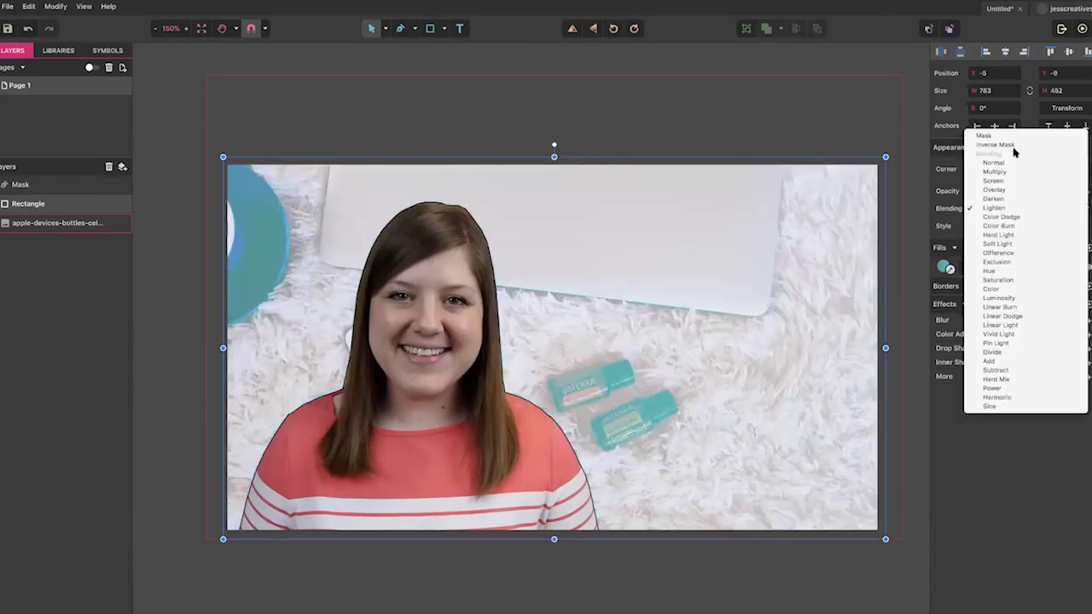
{"action": "left_click", "coordinate": [1009, 149]}
{"action": "left_click_drag", "start_coordinate": [1063, 193], "coordinate": [1047, 192]}
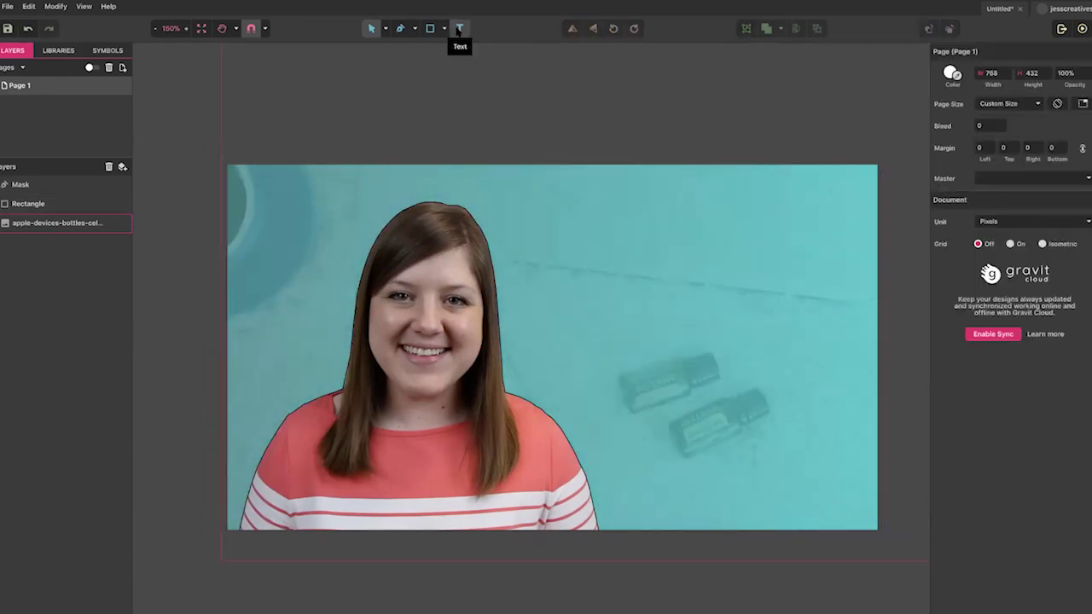
{"action": "left_click", "coordinate": [459, 29]}
- Type 'USING ESSENTIAL OILS' in a text box on the right and make it white
{"action": "left_click_drag", "start_coordinate": [551, 199], "coordinate": [848, 407]}
{"action": "type", "text": "USING ESSENTIAL OILS"}
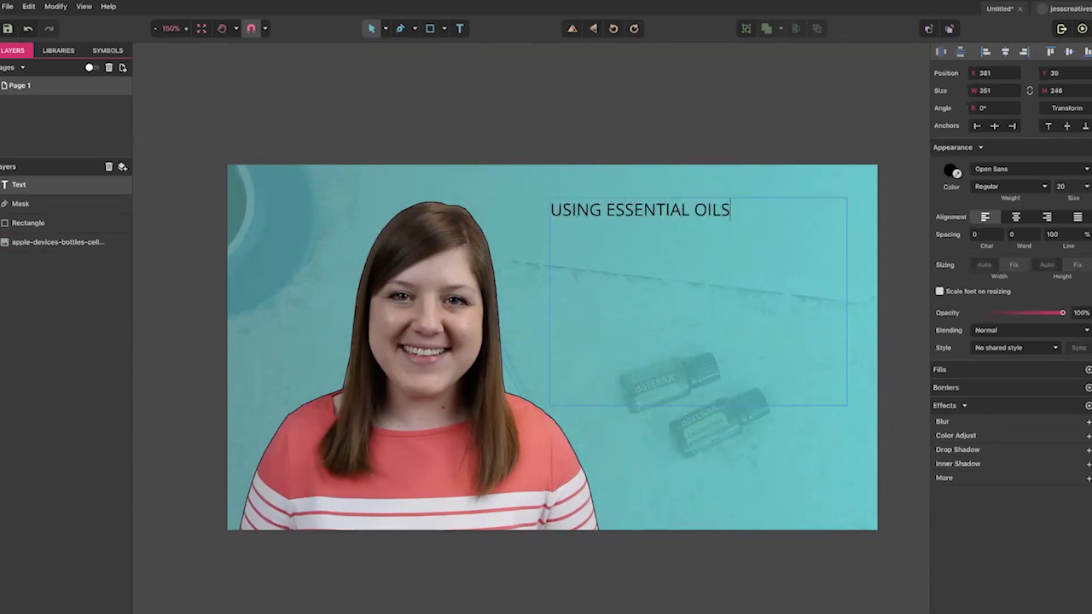
{"action": "key", "text": "ctrl+a"}
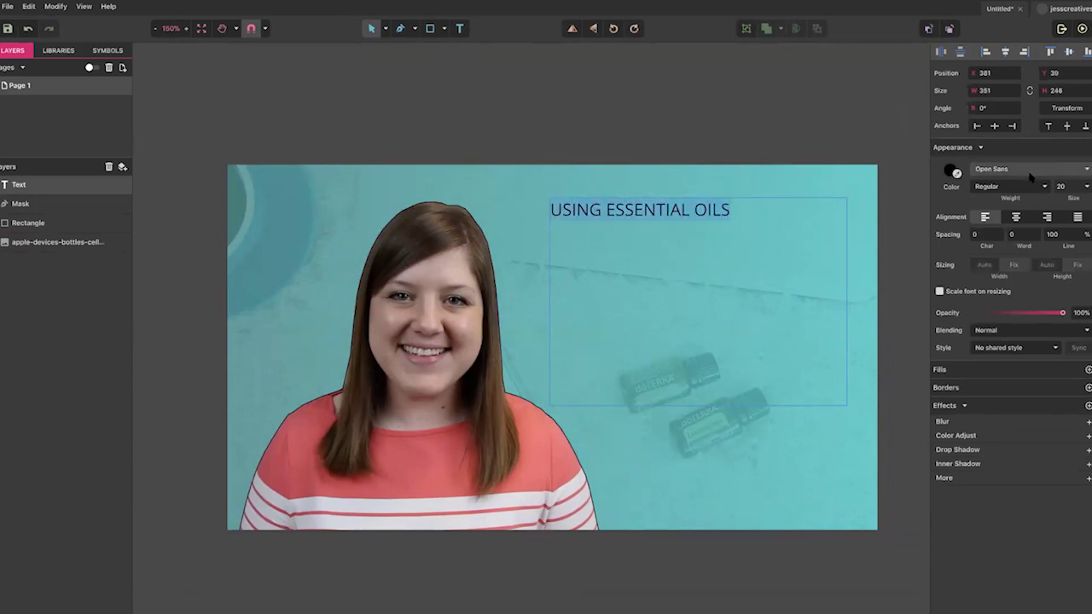
{"action": "left_click", "coordinate": [990, 169]}
{"action": "scroll", "coordinate": [964, 229], "scroll_direction": "down", "scroll_amount": 3}
{"action": "scroll", "coordinate": [966, 231], "scroll_direction": "down", "scroll_amount": 3}
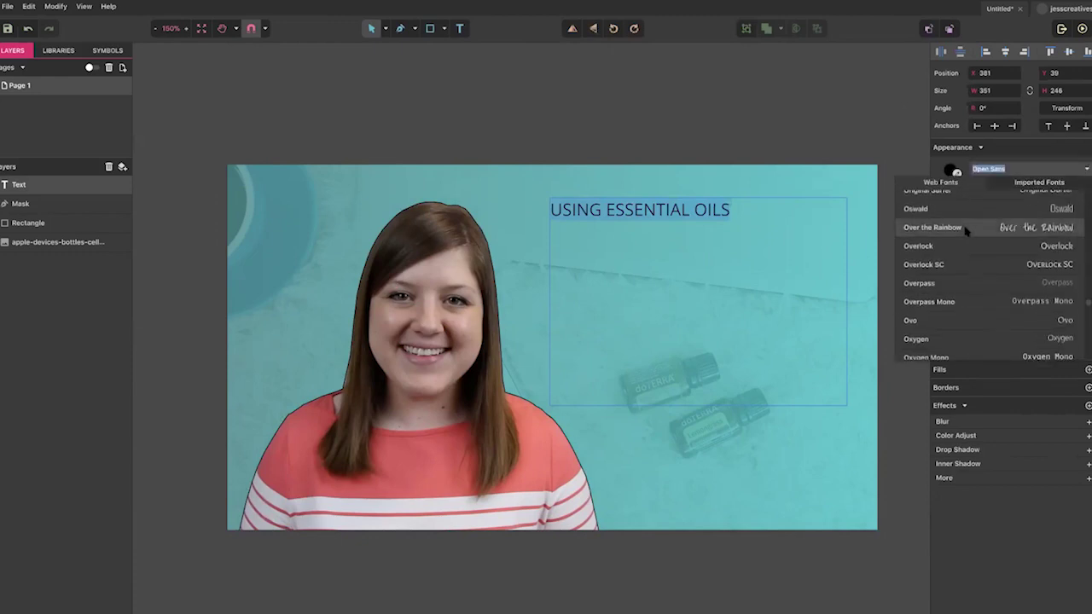
{"action": "left_click", "coordinate": [952, 170]}
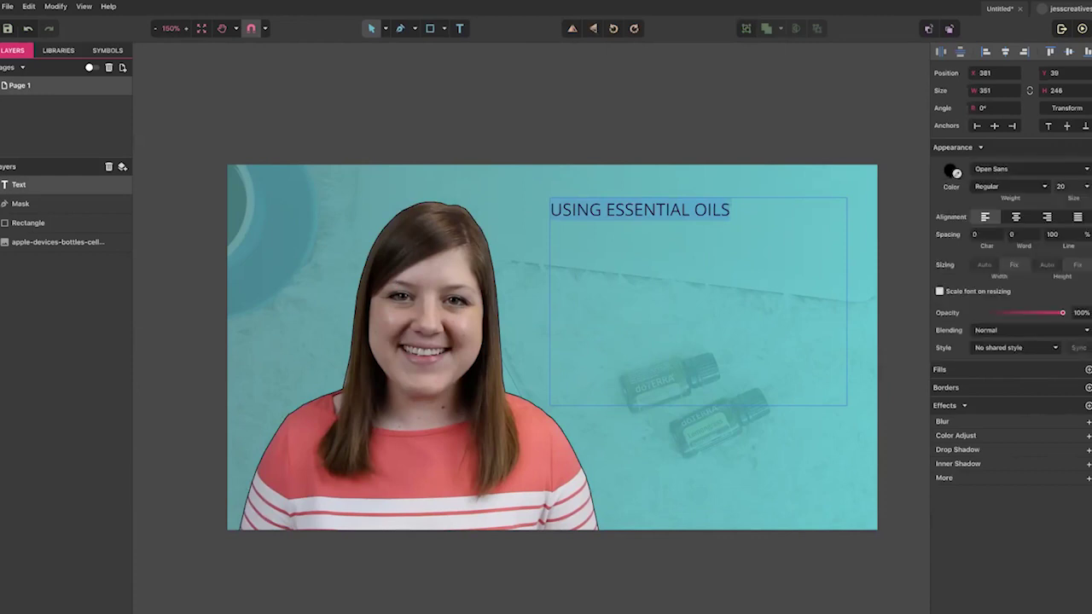
{"action": "left_click", "coordinate": [952, 170]}
{"action": "left_click", "coordinate": [1062, 350]}
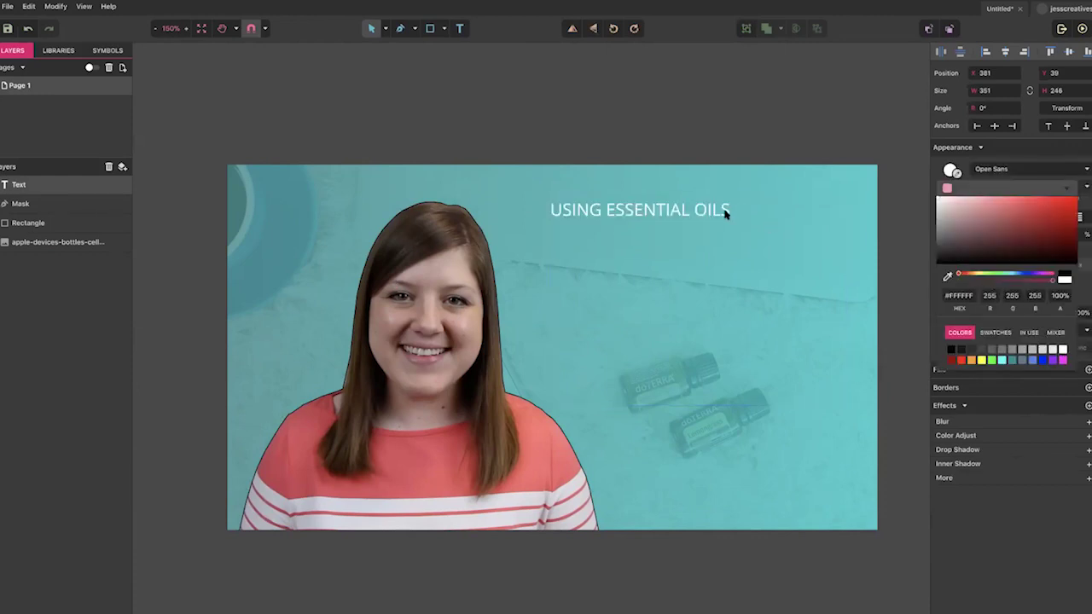
- Make the heading bold and set its font size to 60 px
{"action": "double_click", "coordinate": [724, 212]}
{"action": "left_click", "coordinate": [1045, 190]}
{"action": "left_click", "coordinate": [1024, 221]}
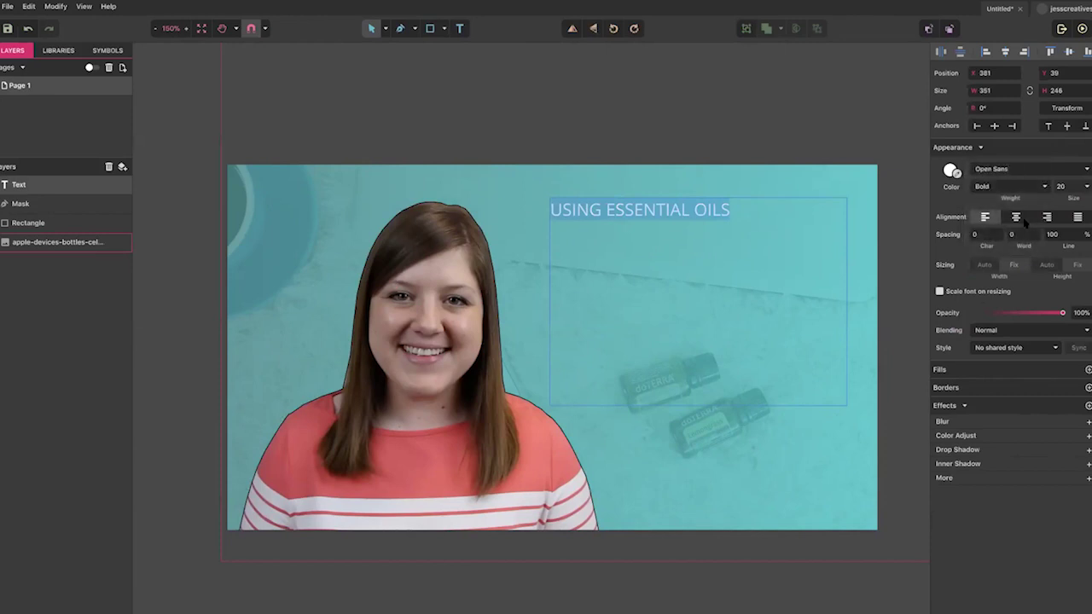
{"action": "left_click", "coordinate": [1060, 186]}
{"action": "scroll", "coordinate": [1077, 253], "scroll_direction": "down", "scroll_amount": 5}
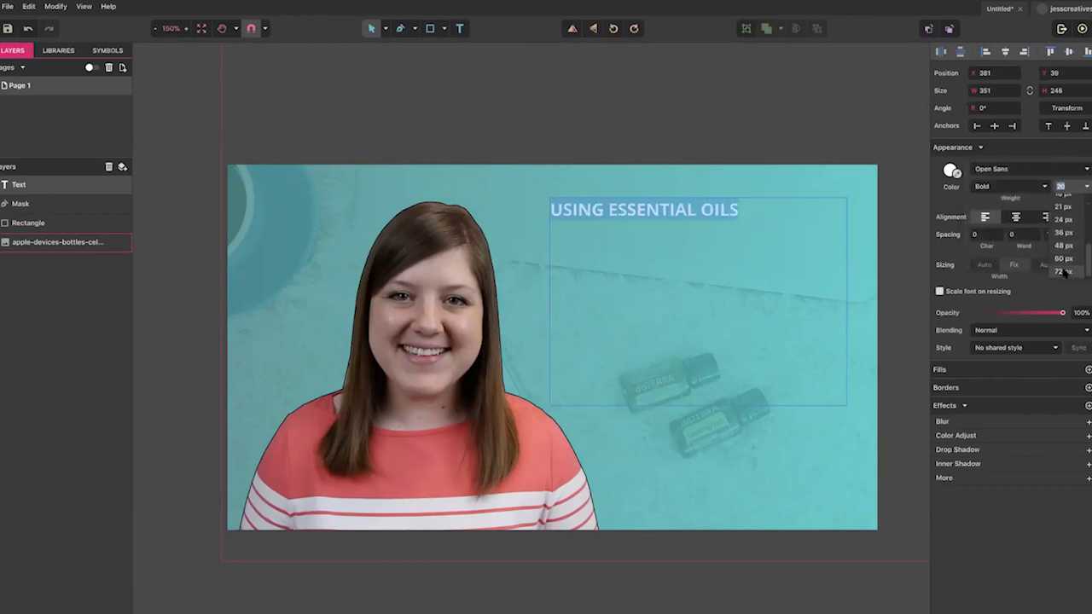
{"action": "left_click", "coordinate": [1076, 256]}
{"action": "left_click", "coordinate": [1086, 186]}
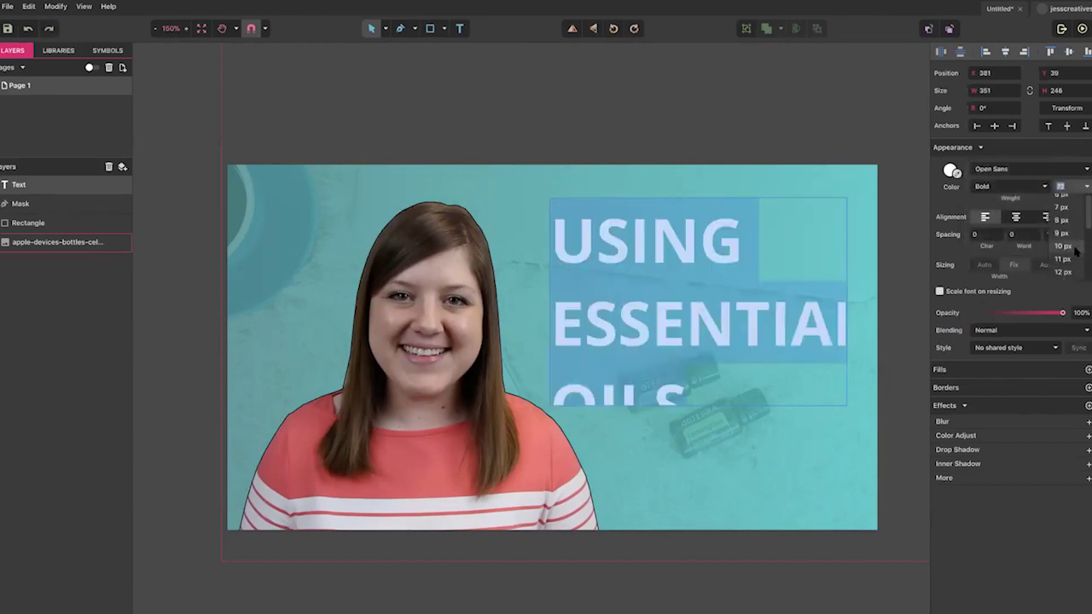
{"action": "left_click", "coordinate": [1069, 259]}
{"action": "key", "text": "Escape"}
{"action": "left_click", "coordinate": [603, 132]}
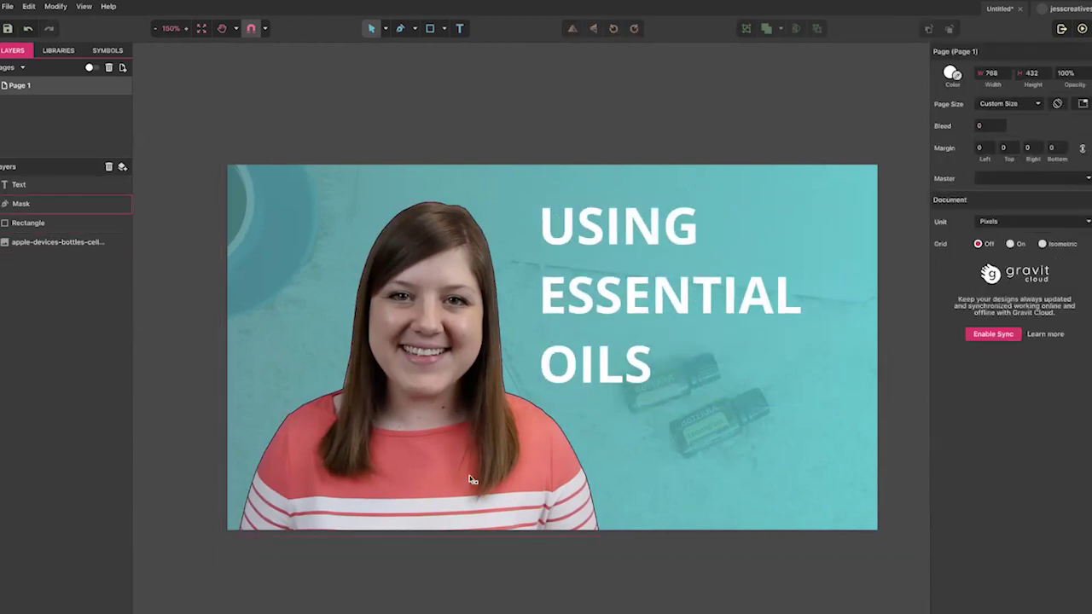
{"action": "left_click", "coordinate": [473, 478]}
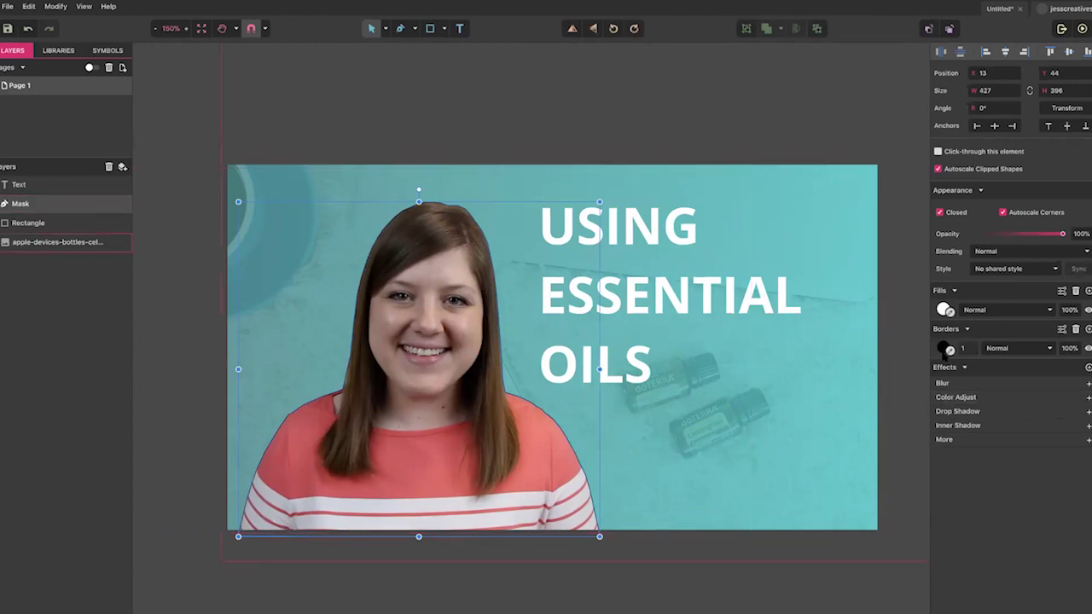
- Give the masked woman a white border with Normal blending, then undo the outline
{"action": "left_click", "coordinate": [945, 348]}
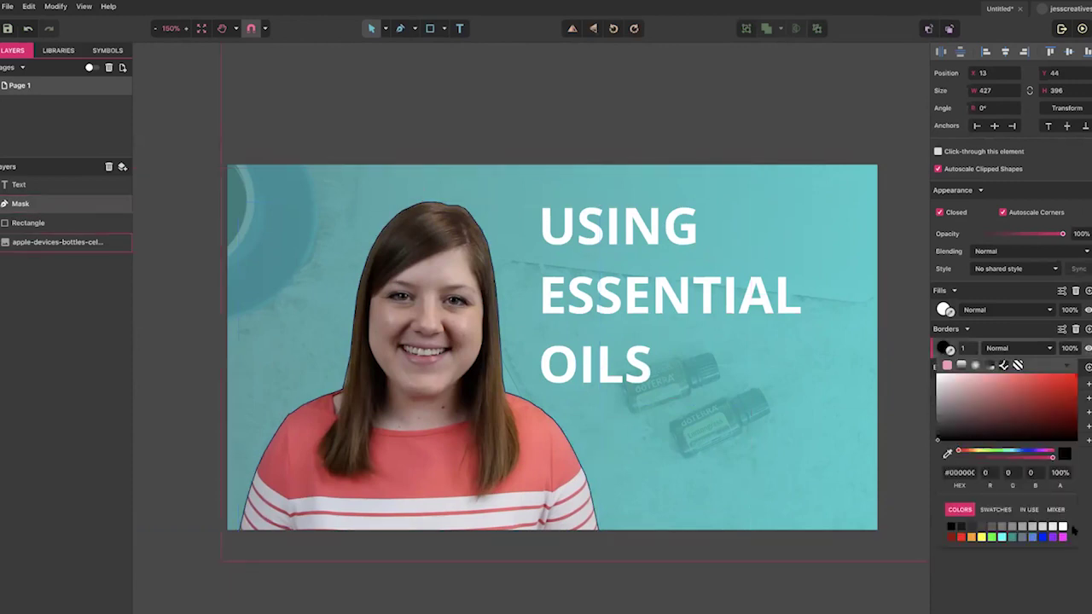
{"action": "left_click", "coordinate": [1062, 528]}
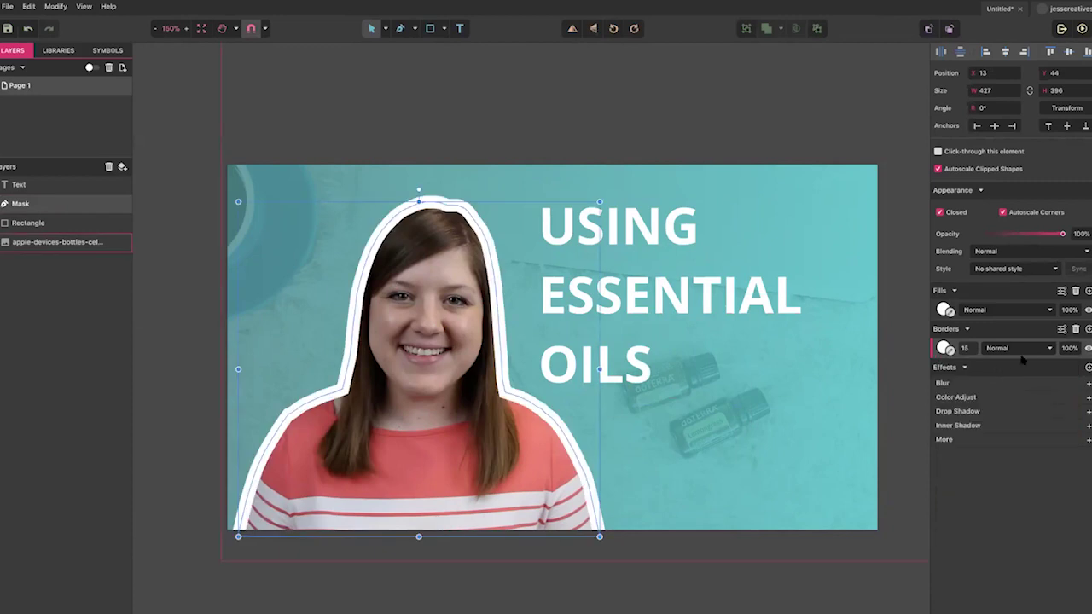
{"action": "left_click", "coordinate": [1022, 353]}
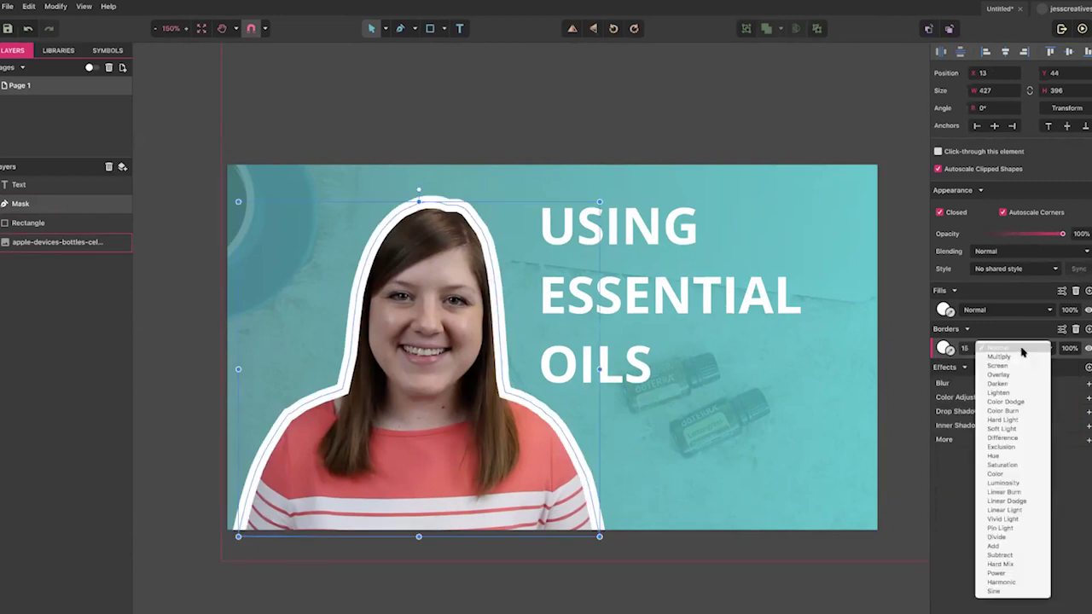
{"action": "left_click", "coordinate": [1002, 343]}
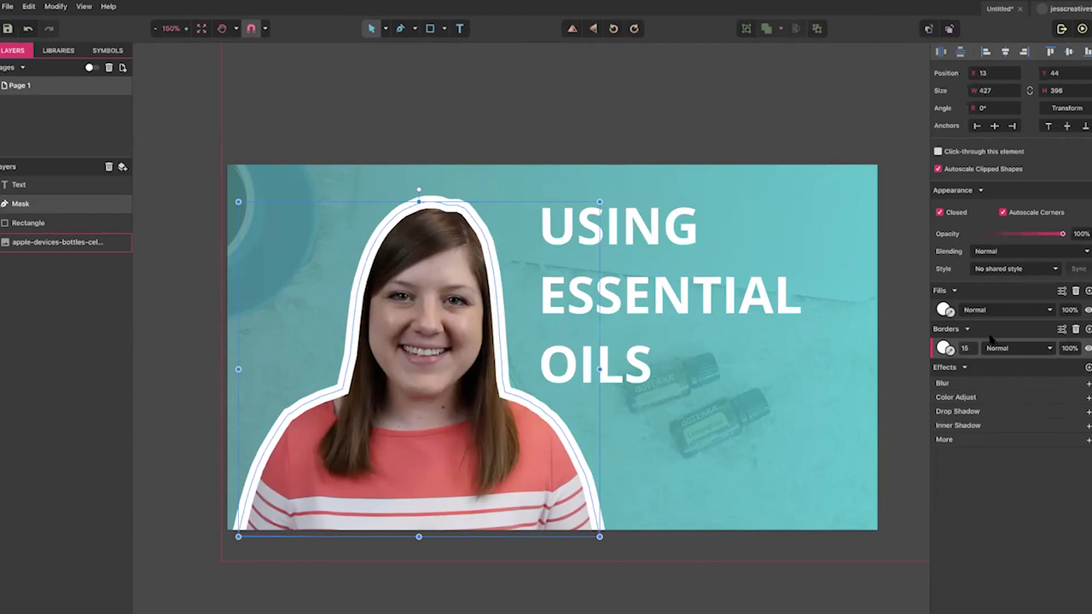
{"action": "key", "text": "ctrl+z"}
- Duplicate the masked woman, align the copy over the original, and send it one level back
{"action": "double_click", "coordinate": [500, 492]}
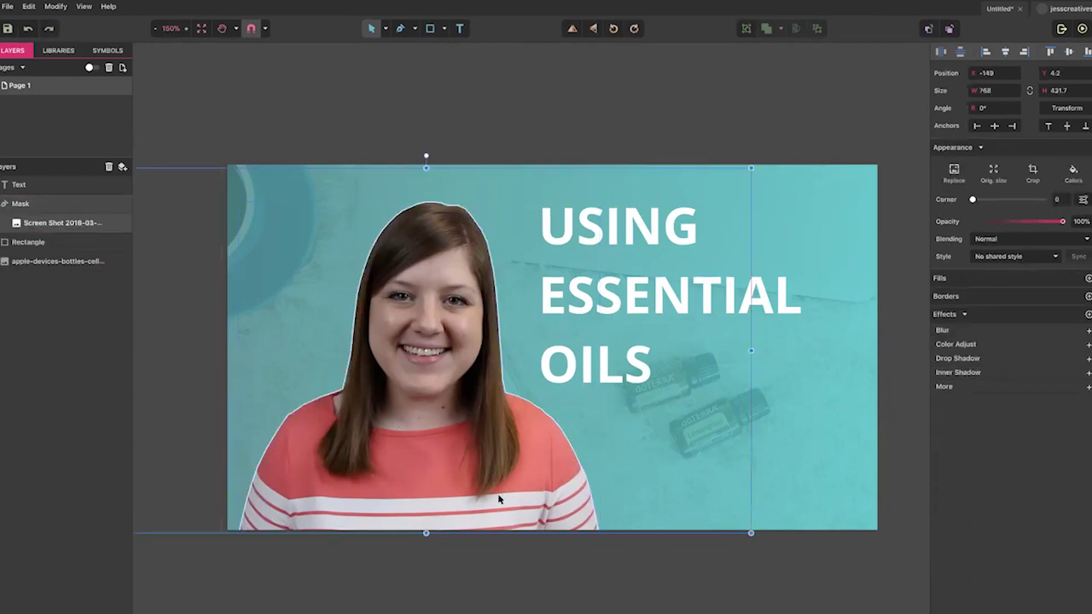
{"action": "left_click_drag", "start_coordinate": [499, 499], "coordinate": [500, 494]}
{"action": "left_click", "coordinate": [435, 355]}
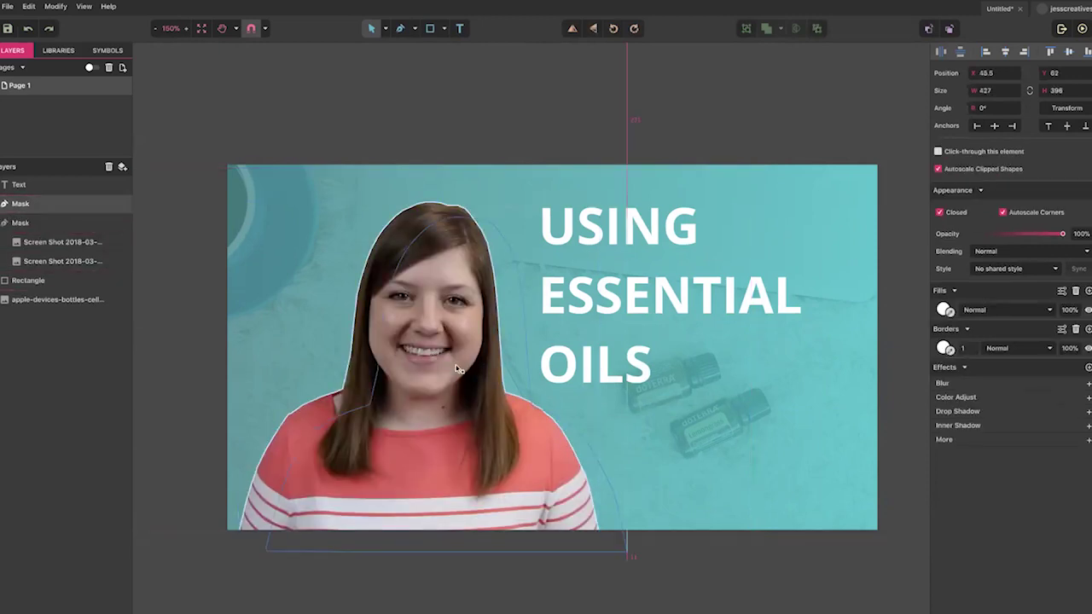
{"action": "left_click_drag", "start_coordinate": [437, 355], "coordinate": [458, 368]}
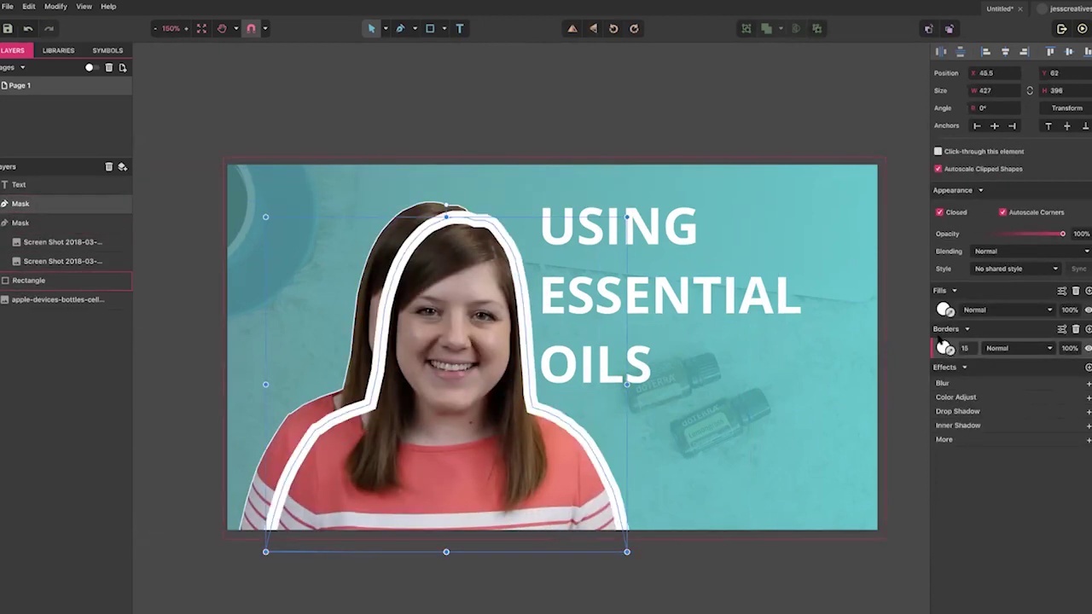
{"action": "left_click_drag", "start_coordinate": [444, 352], "coordinate": [430, 360]}
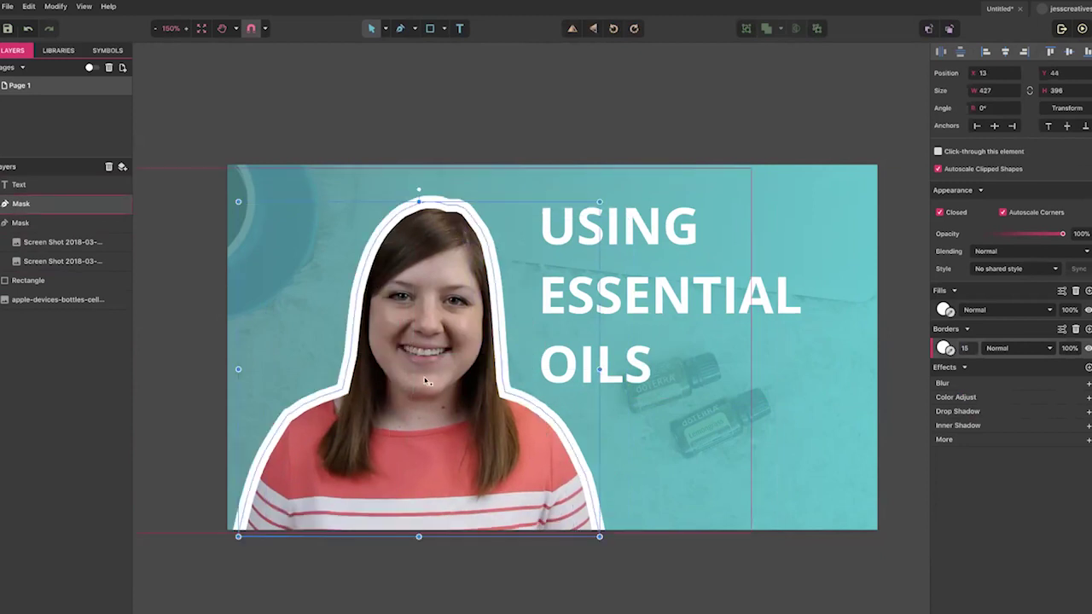
{"action": "left_click", "coordinate": [949, 29]}
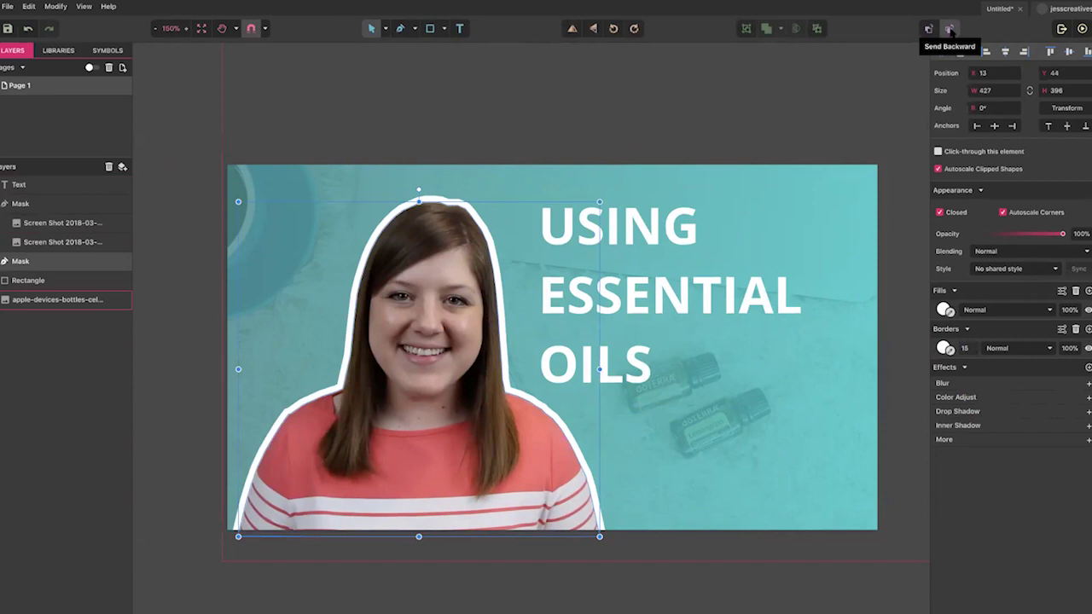
- Select the mask shape inside the top copy, then deselect everything
{"action": "left_click", "coordinate": [548, 220]}
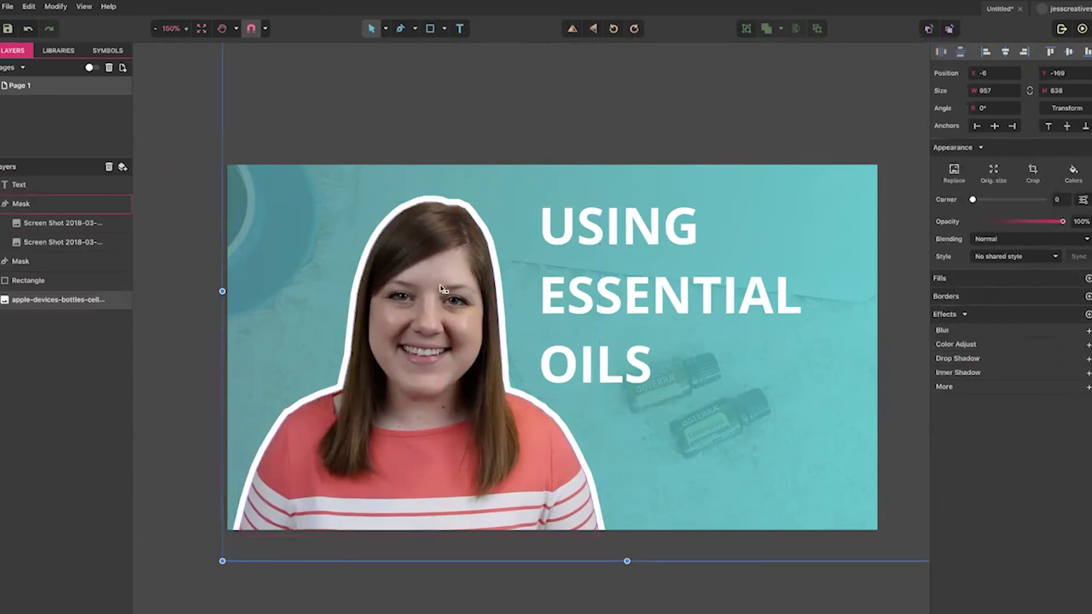
{"action": "double_click", "coordinate": [420, 282]}
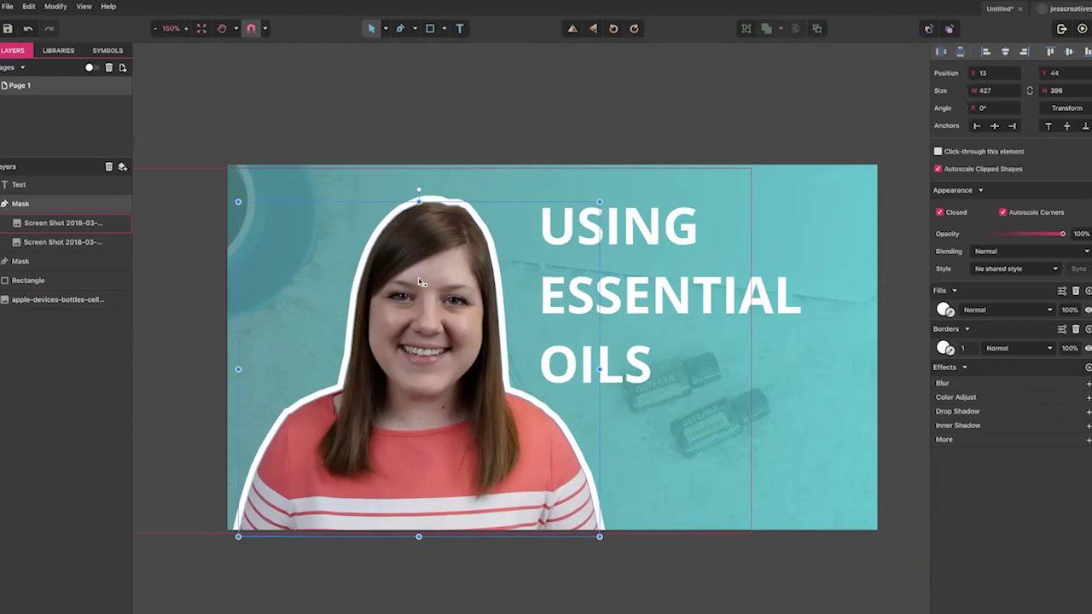
{"action": "left_click", "coordinate": [184, 113]}
- Drag the heart-with-checkmark icon from the health library to the thumbnail's lower right
{"action": "left_click", "coordinate": [108, 50]}
{"action": "left_click", "coordinate": [59, 51]}
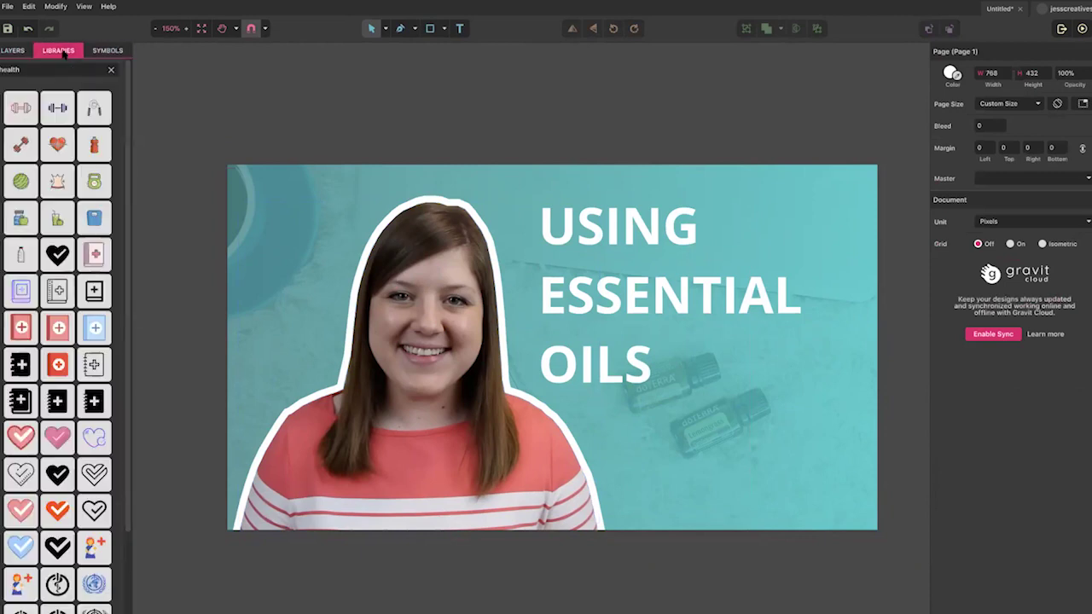
{"action": "left_click", "coordinate": [111, 69]}
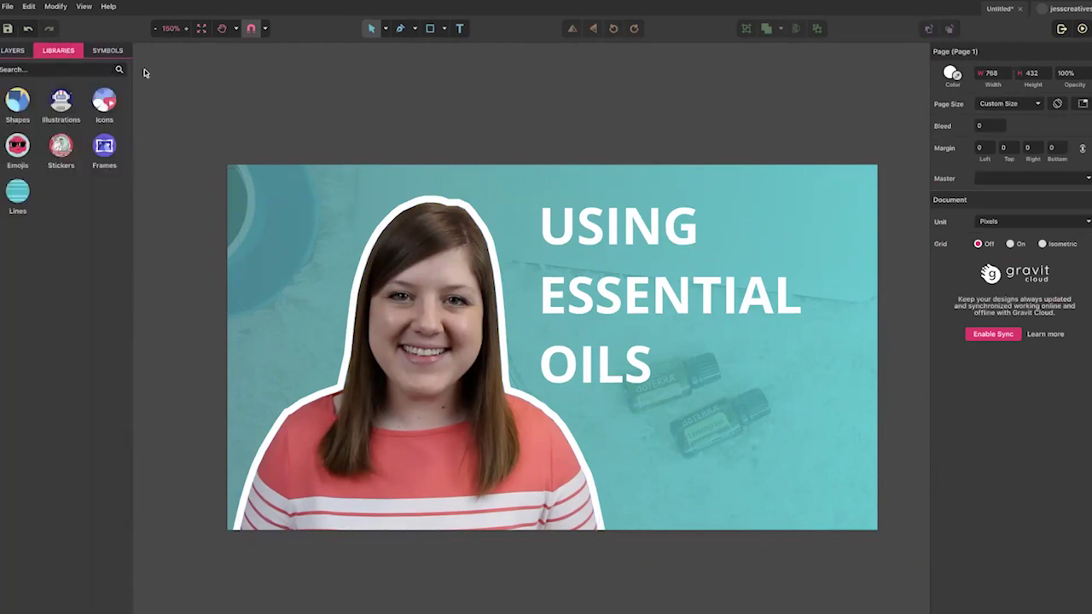
{"action": "left_click", "coordinate": [13, 50]}
{"action": "left_click", "coordinate": [60, 51]}
{"action": "left_click", "coordinate": [20, 143]}
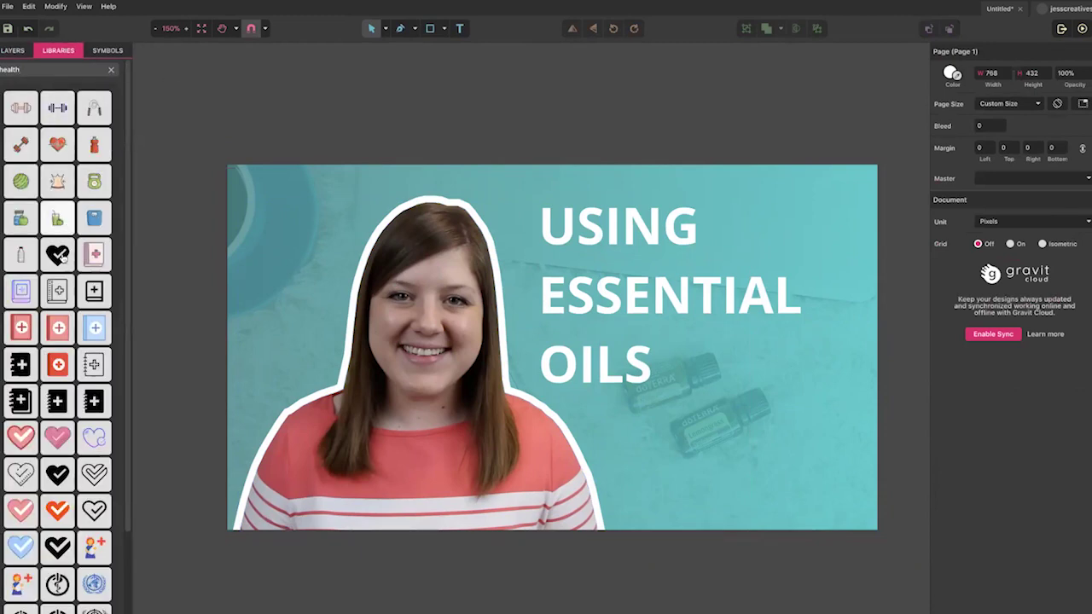
{"action": "scroll", "coordinate": [58, 254], "scroll_direction": "down", "scroll_amount": 3}
{"action": "left_click_drag", "start_coordinate": [21, 341], "coordinate": [780, 436]}
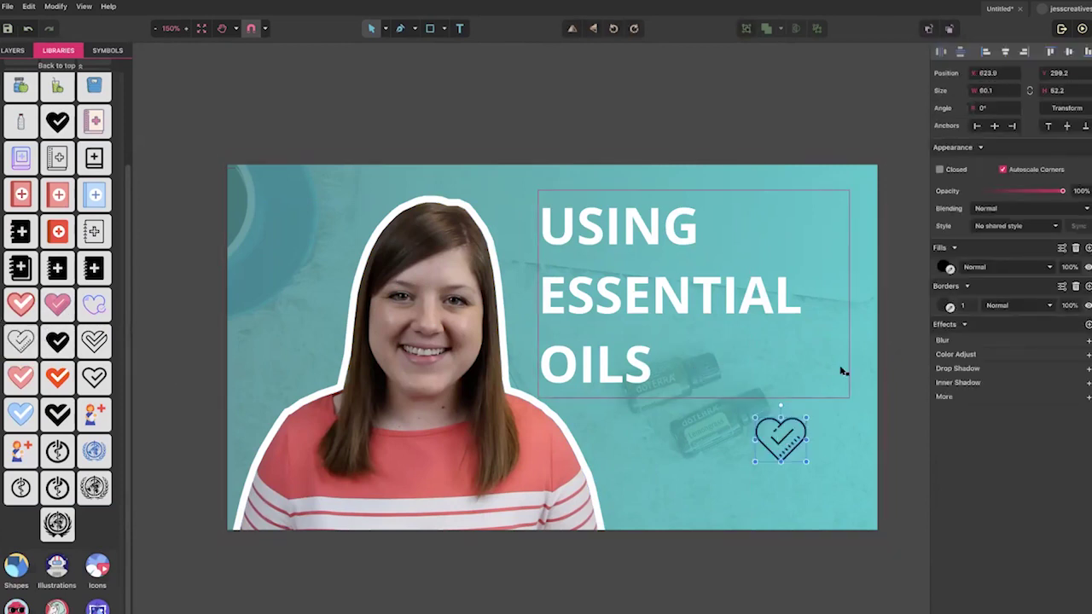
- Make the heart white, enlarge it to about 190 px wide, and bring up File > Export
{"action": "left_click", "coordinate": [945, 267]}
{"action": "left_click", "coordinate": [1063, 445]}
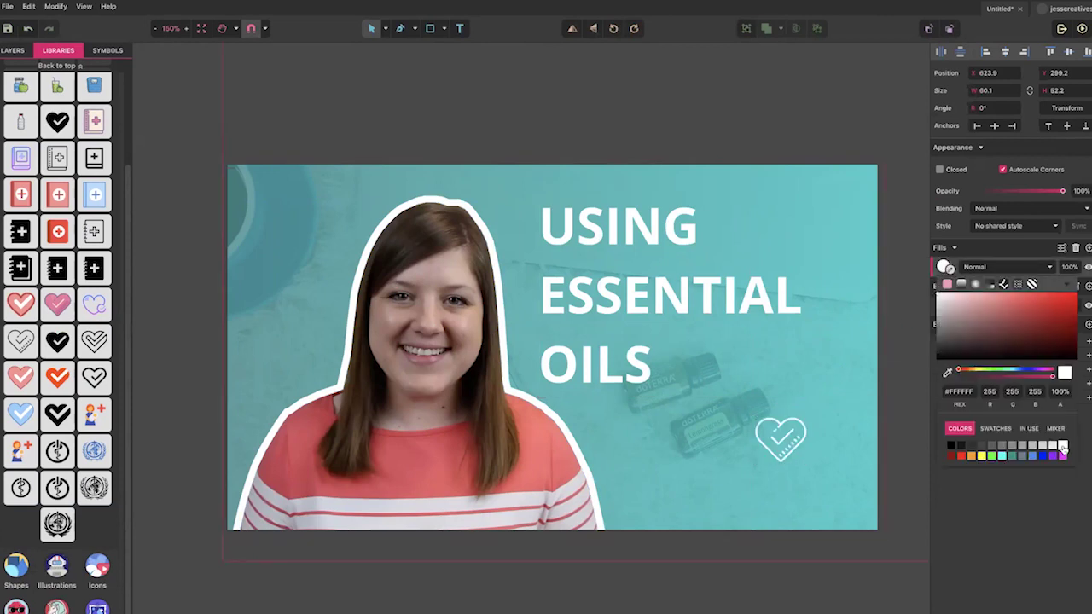
{"action": "left_click", "coordinate": [800, 447]}
{"action": "left_click_drag", "start_coordinate": [804, 418], "coordinate": [858, 372]}
{"action": "left_click", "coordinate": [797, 583]}
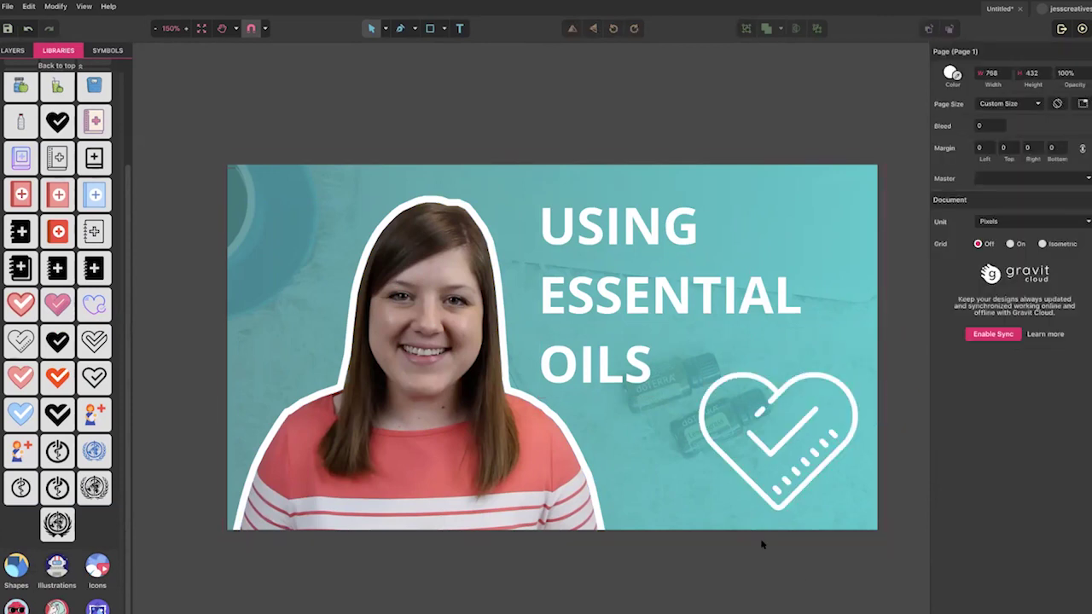
{"action": "left_click", "coordinate": [7, 5]}
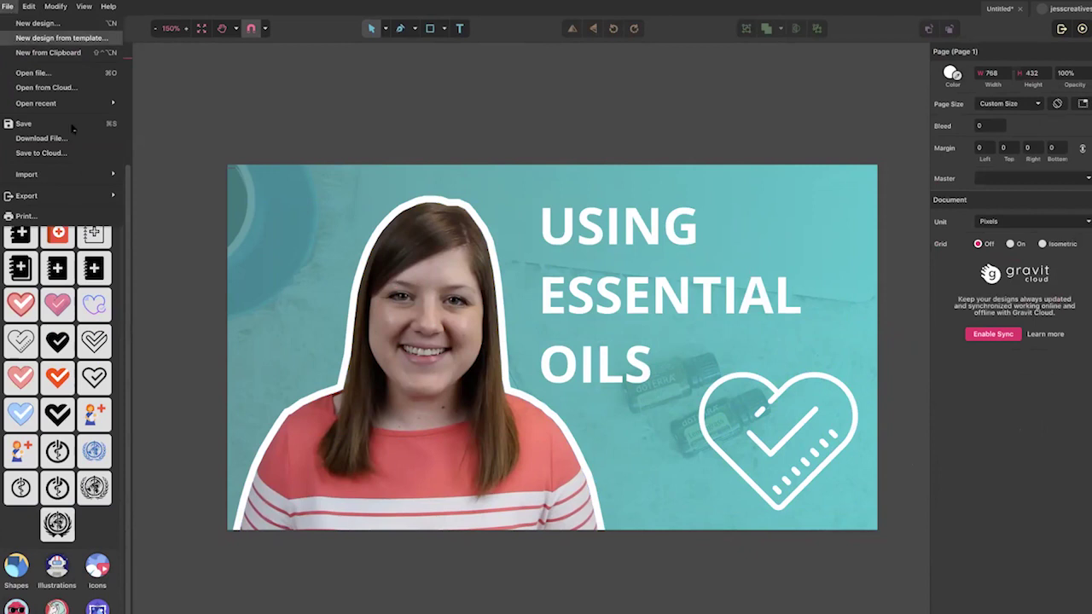
{"action": "mouse_move", "coordinate": [92, 196]}
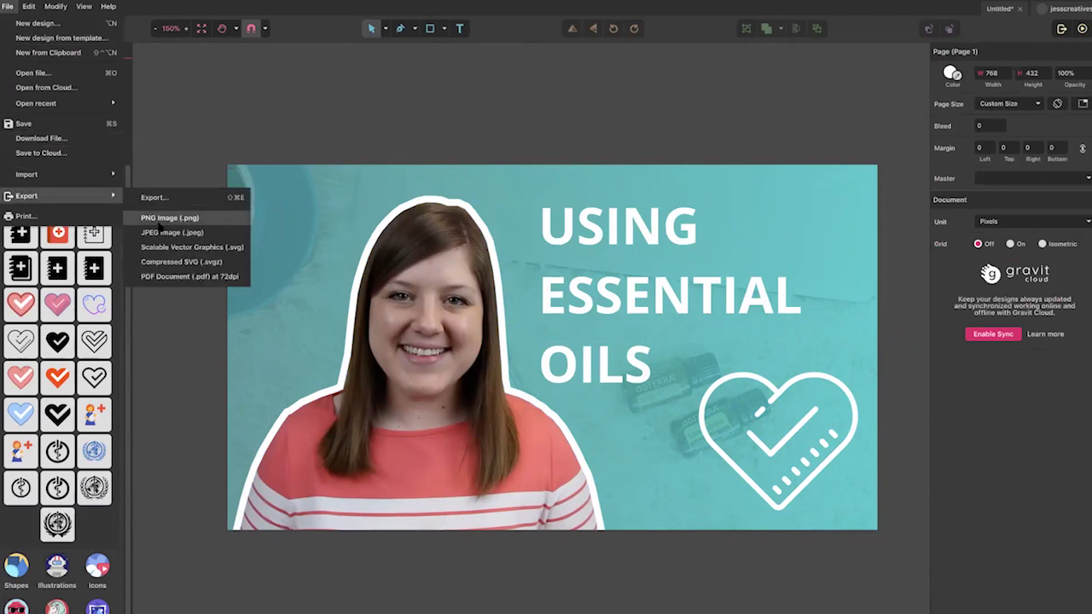